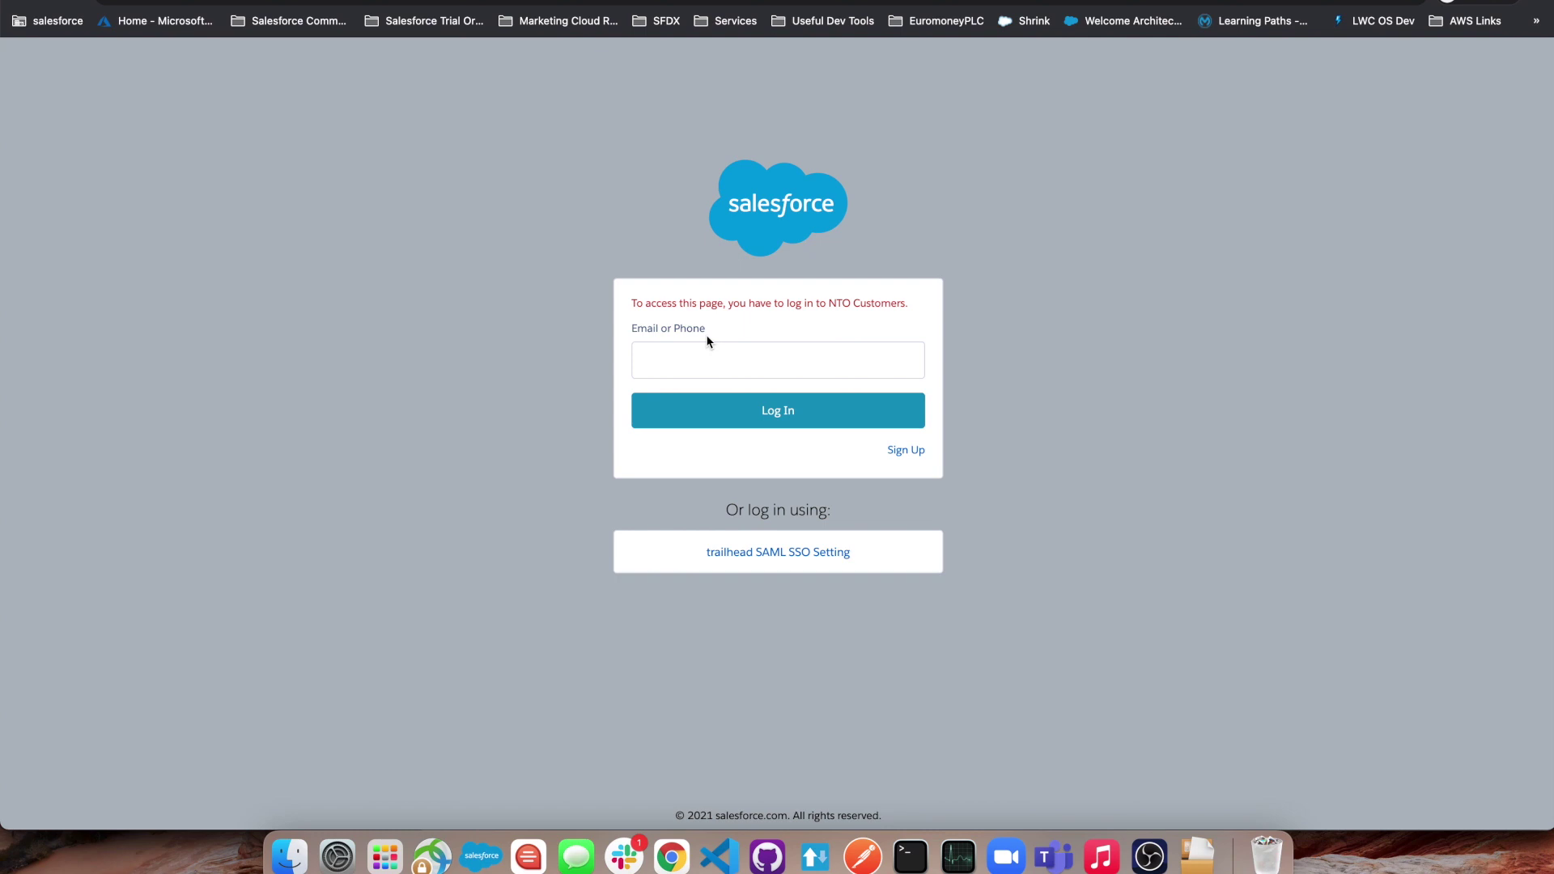
- Open the sign-up form, enter a first name and an email, and submit it
left_click(914, 456)
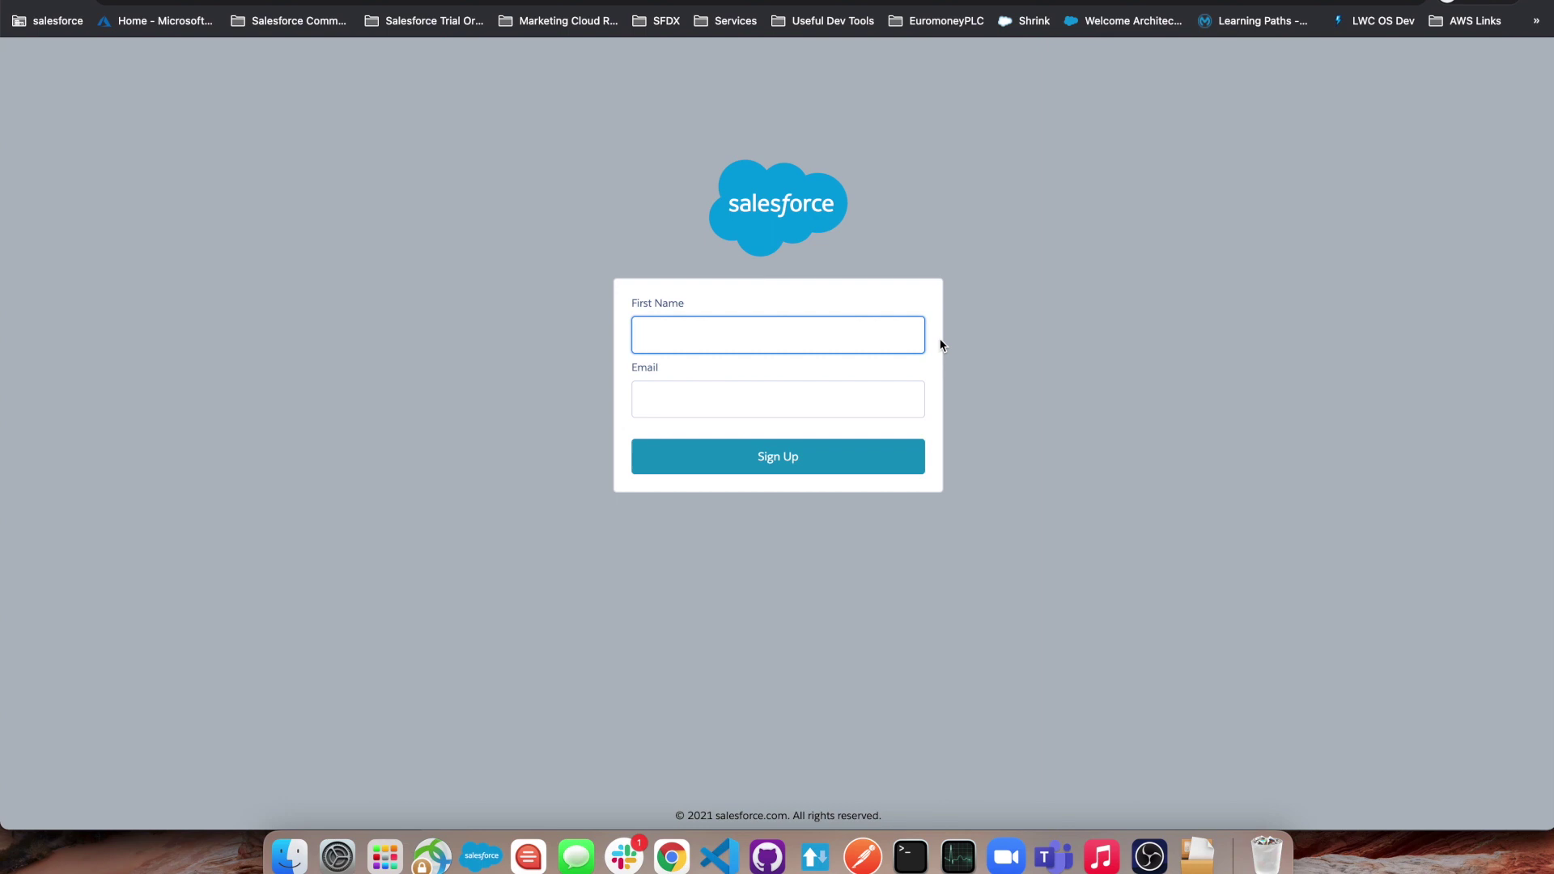
left_click(644, 399)
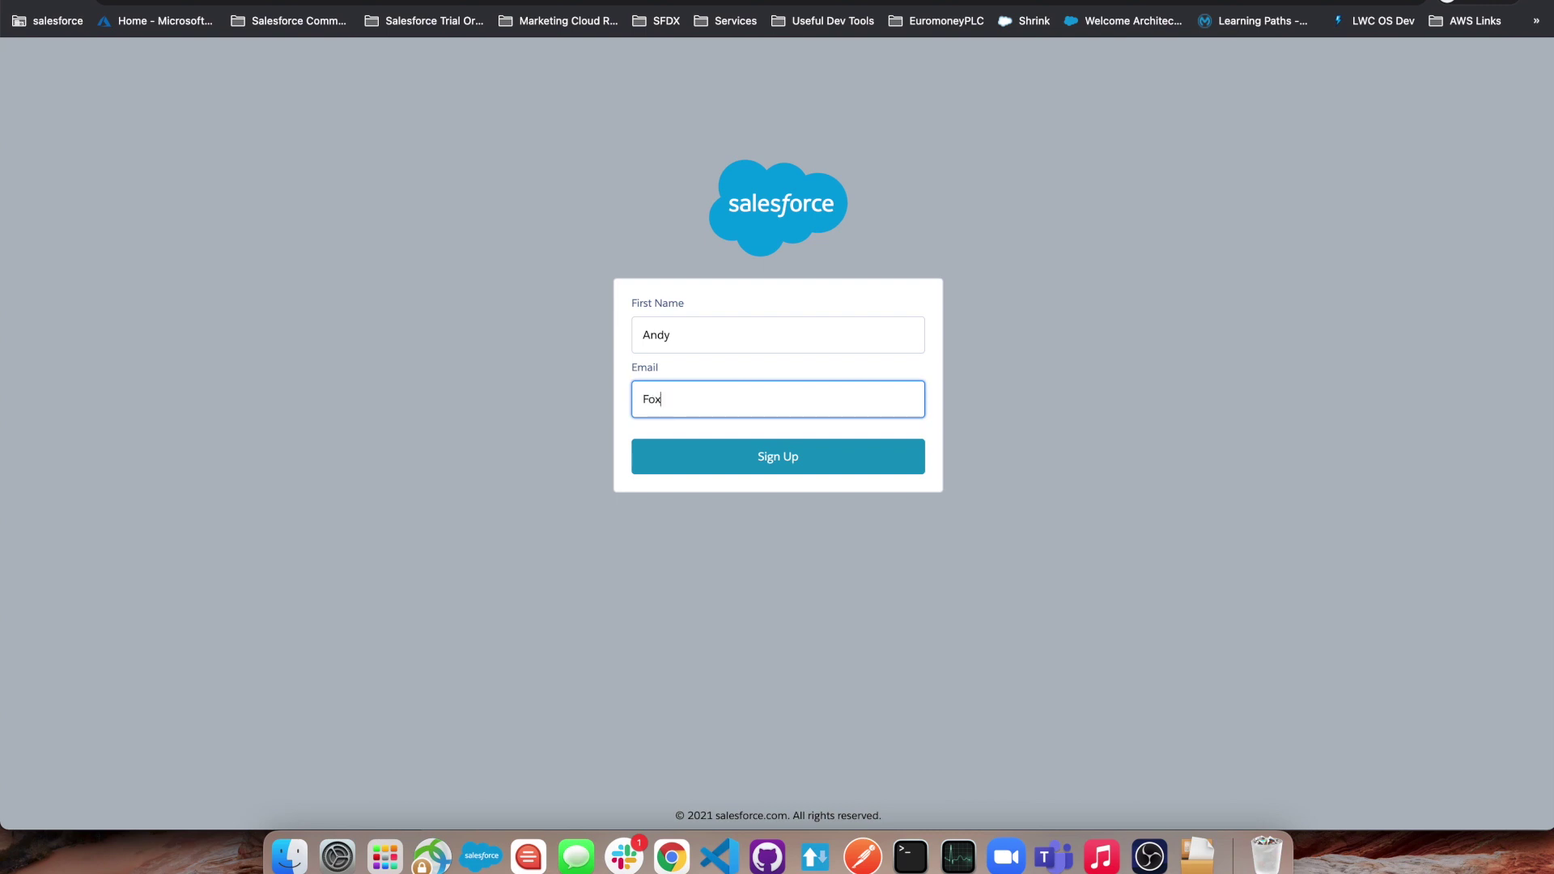
left_click(806, 456)
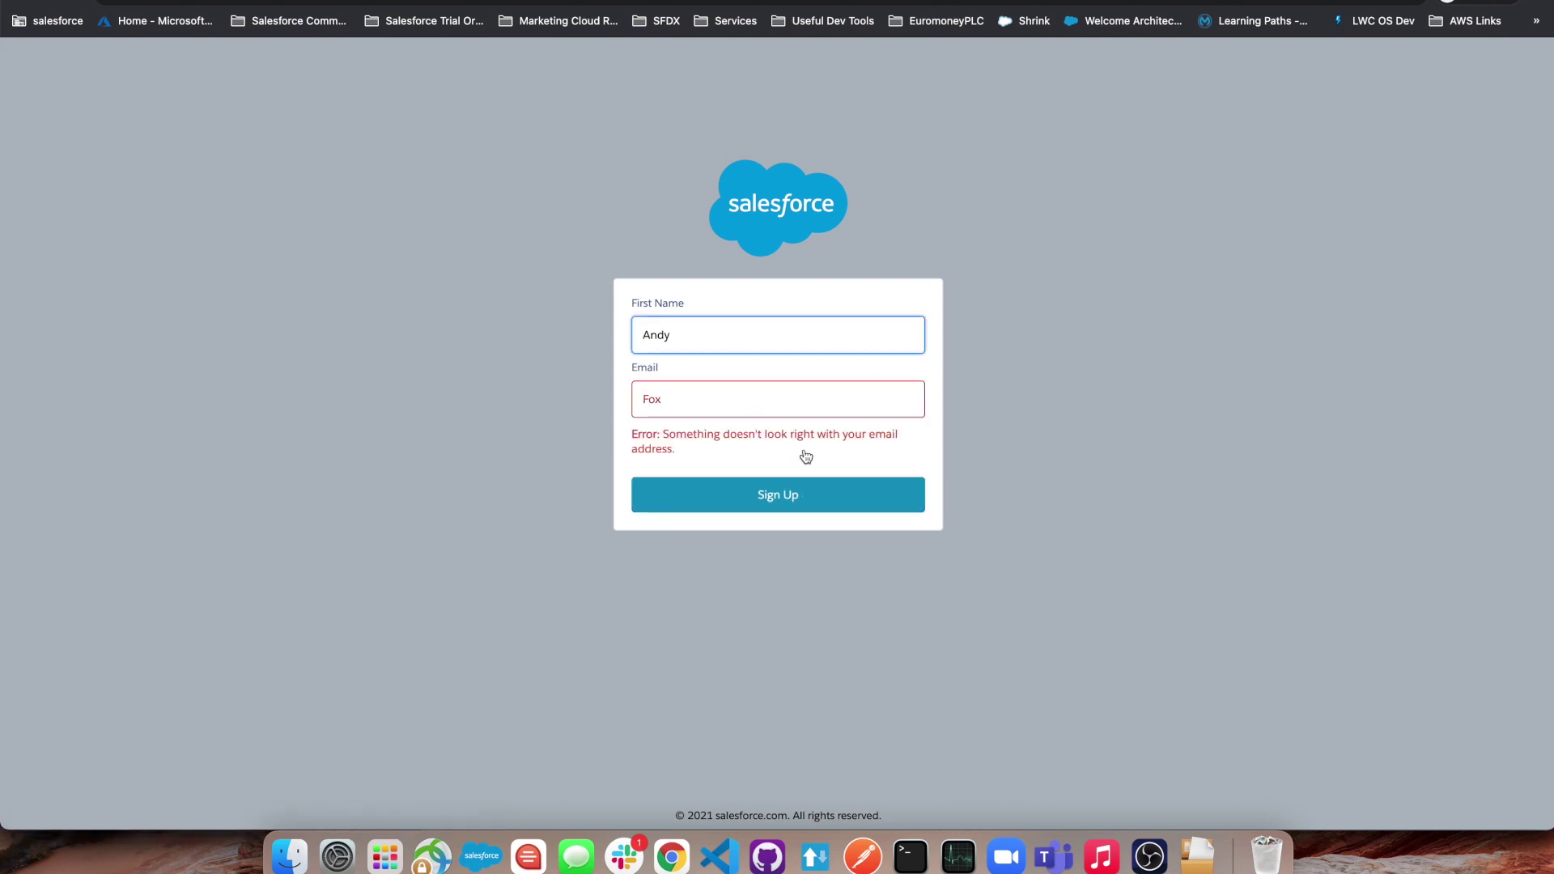
- Replace the rejected invalid email with a valid address and resubmit the sign-up
key("Tab")
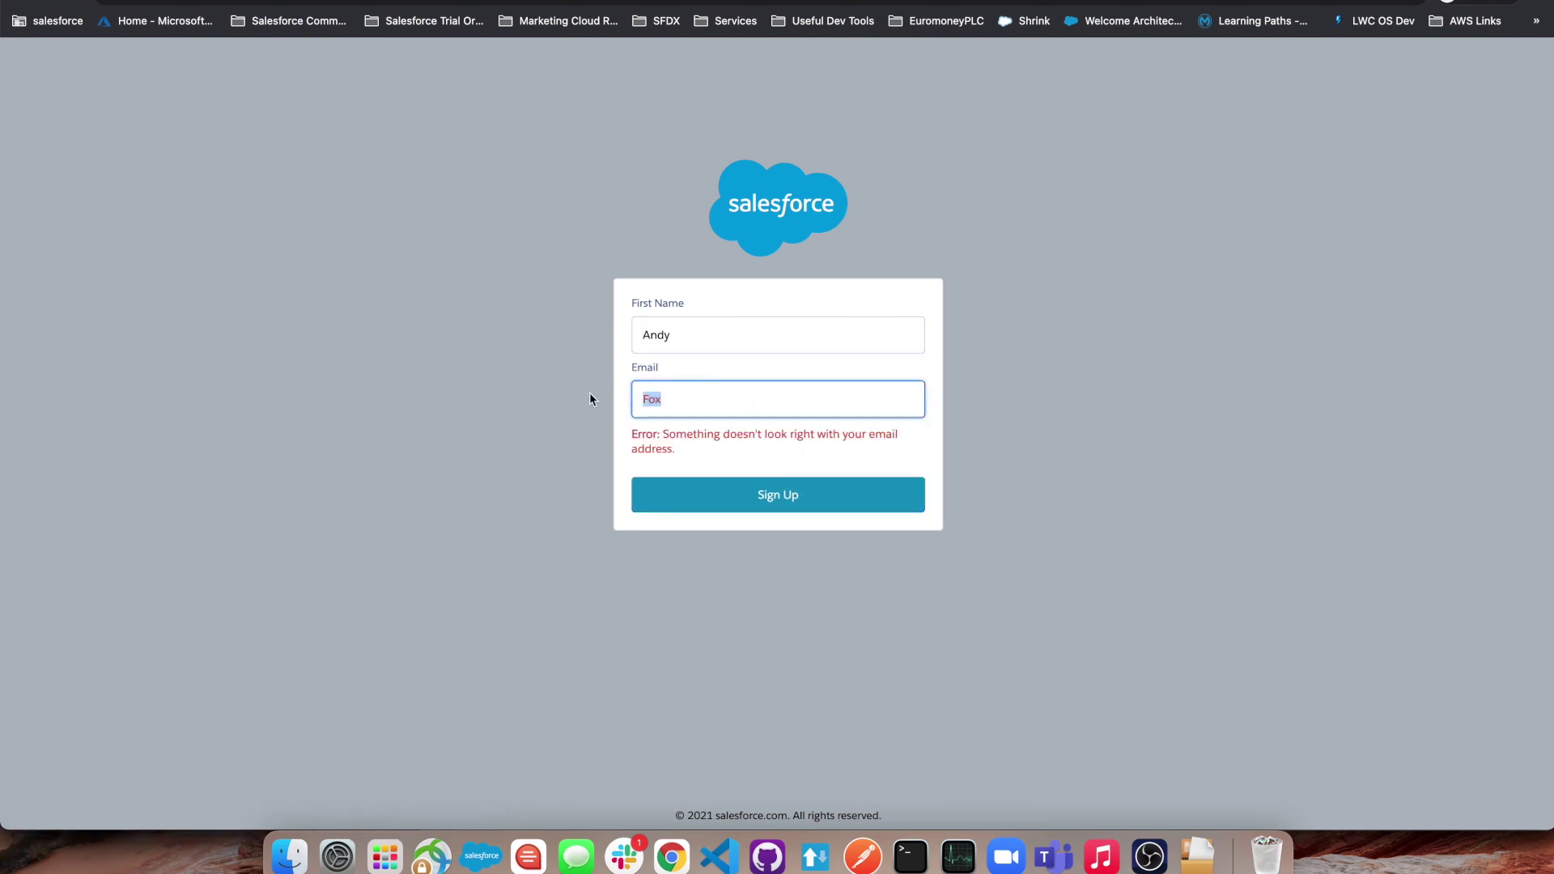
key("BackSpace")
left_click(743, 506)
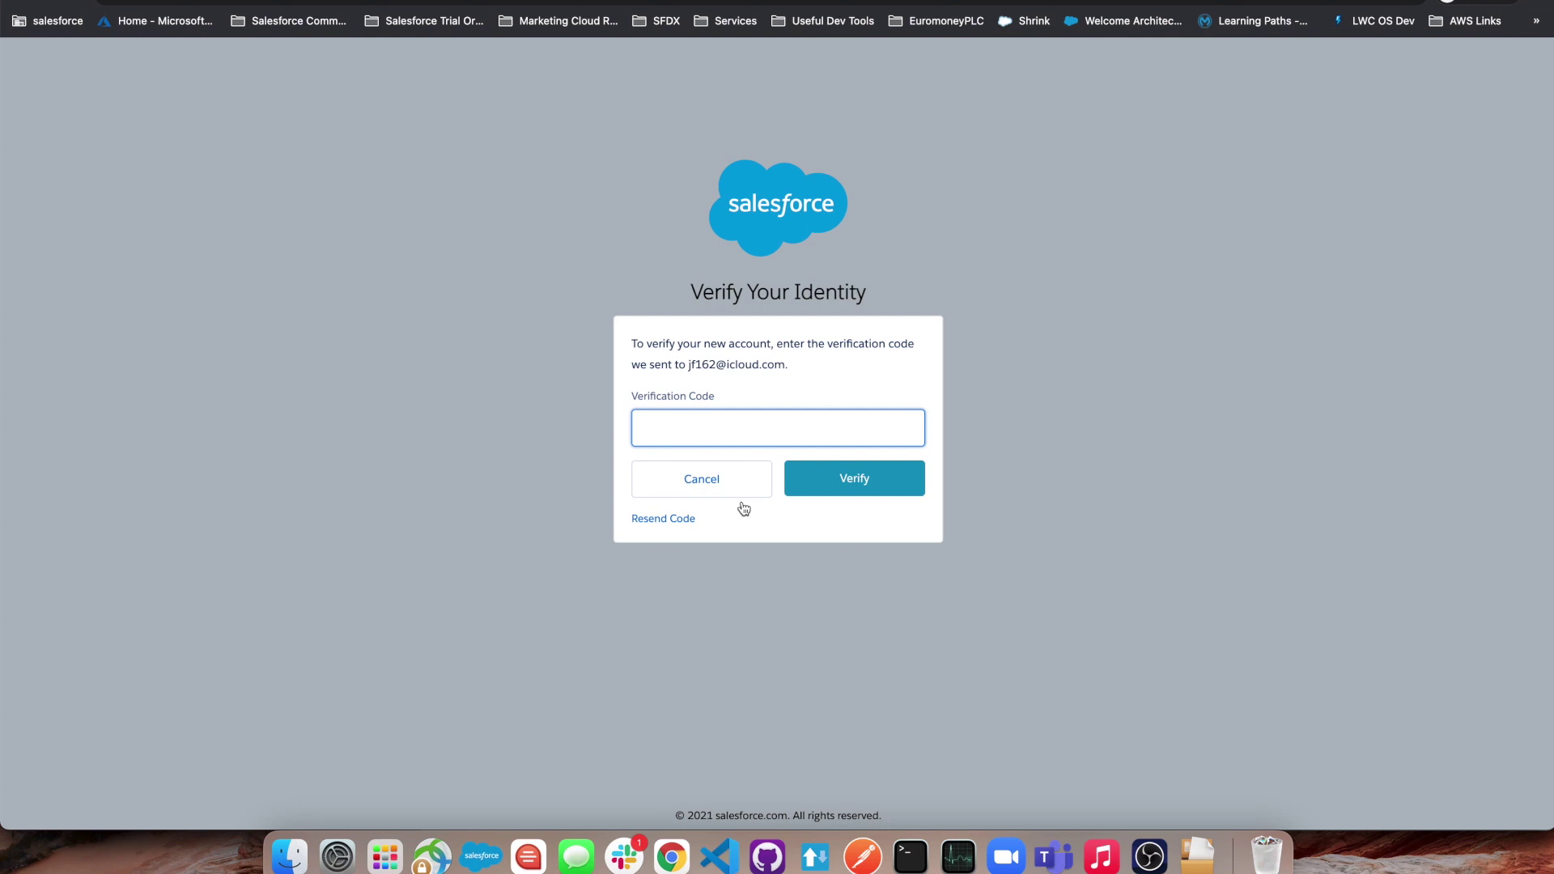
- Paste the emailed verification code to verify the account and reach the Welcome page
key("super+v")
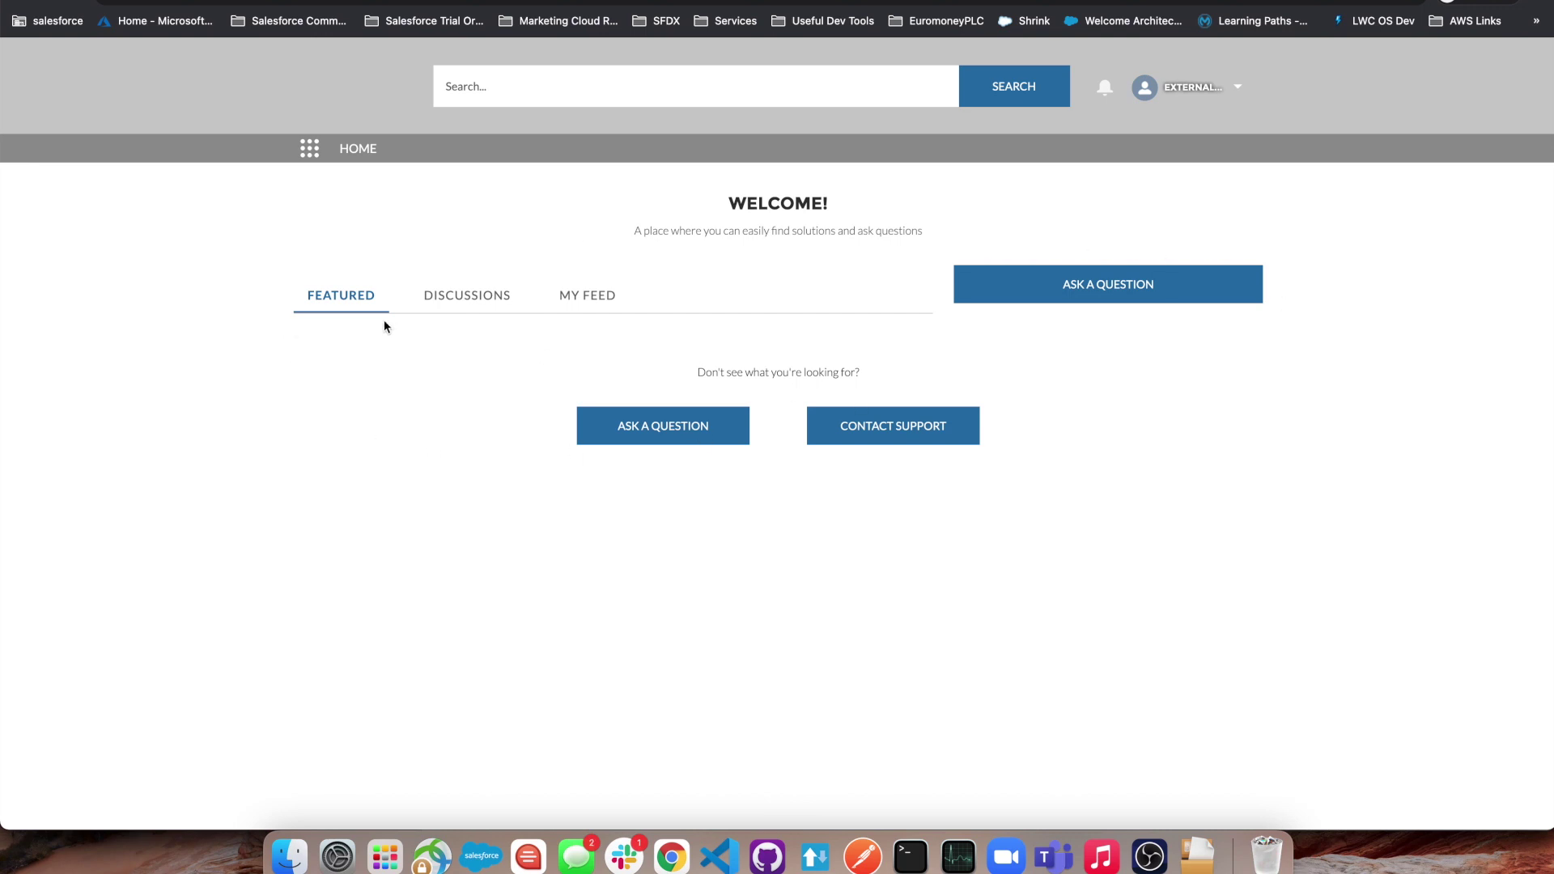
left_click(304, 2)
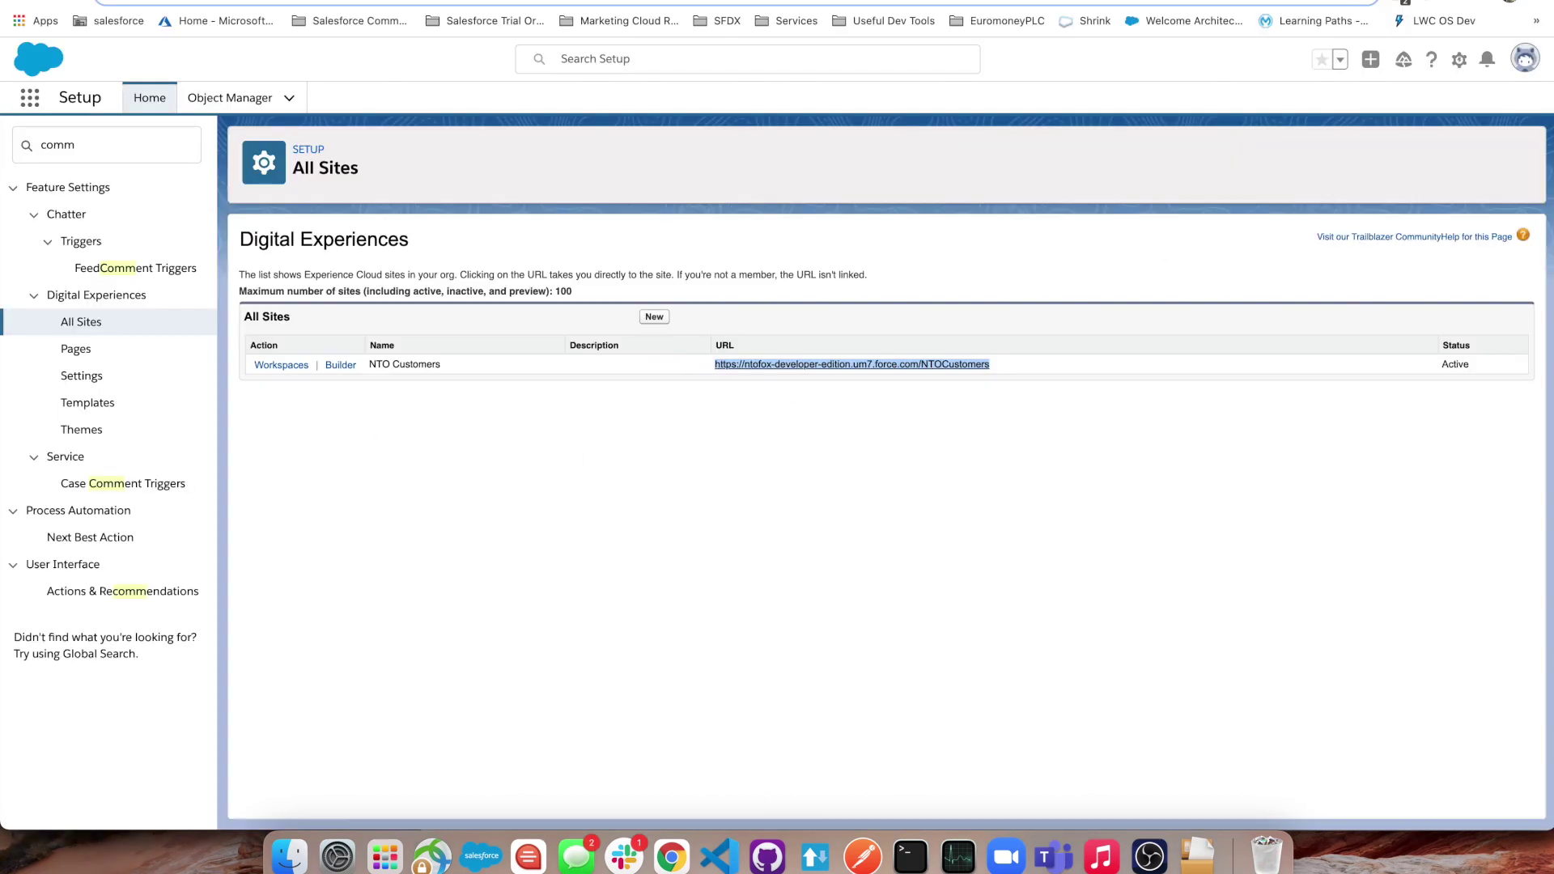
- Copy the NTO Customers site URL from All Sites and start a new browser window
left_click(613, 560)
right_click(785, 371)
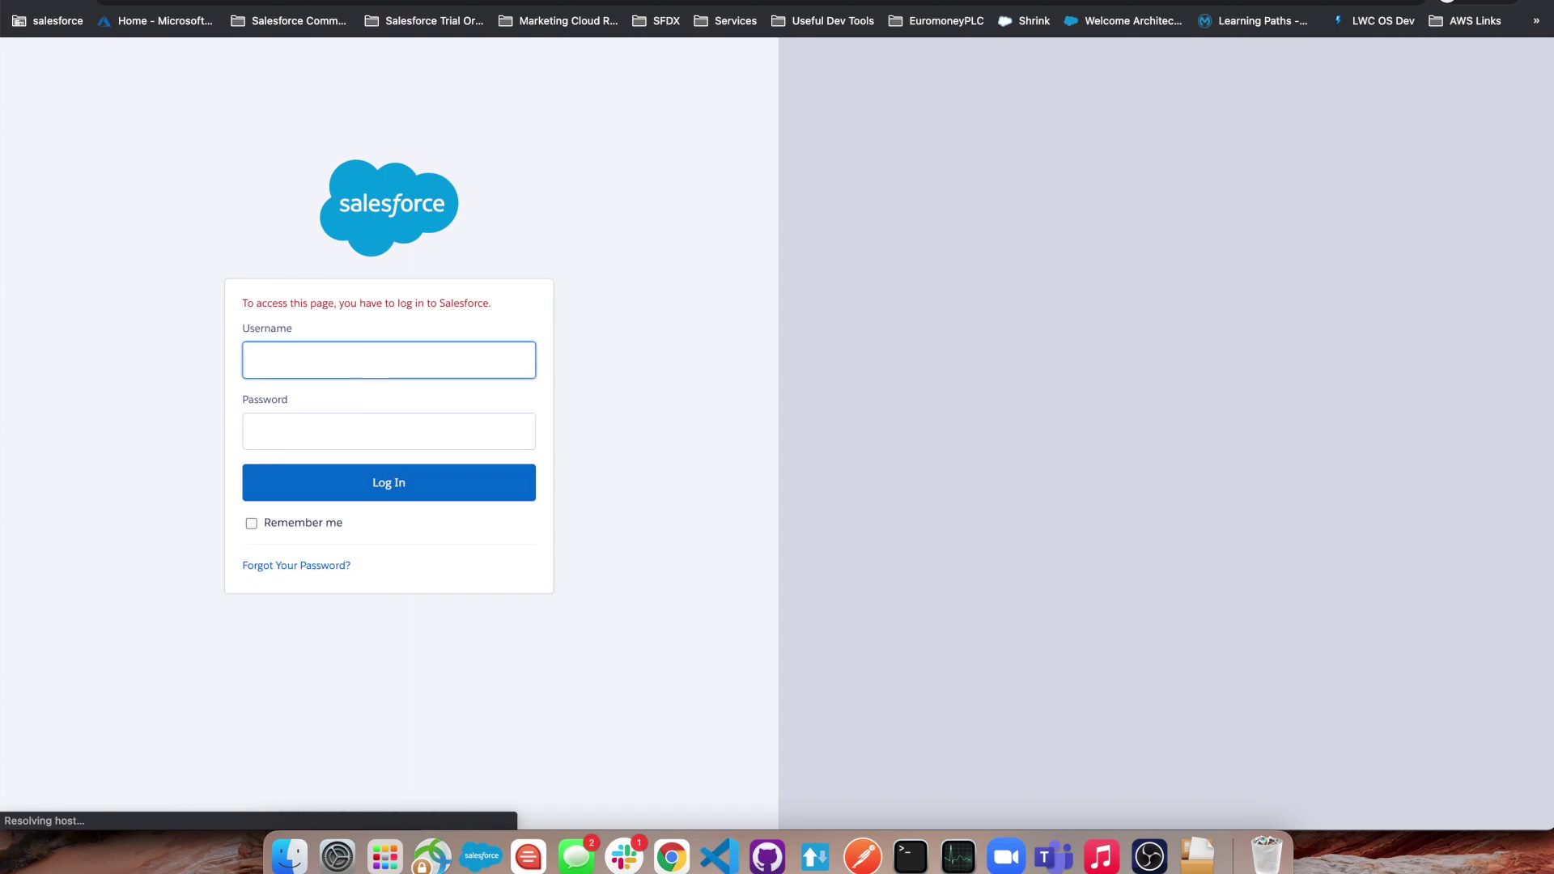
key("super+w")
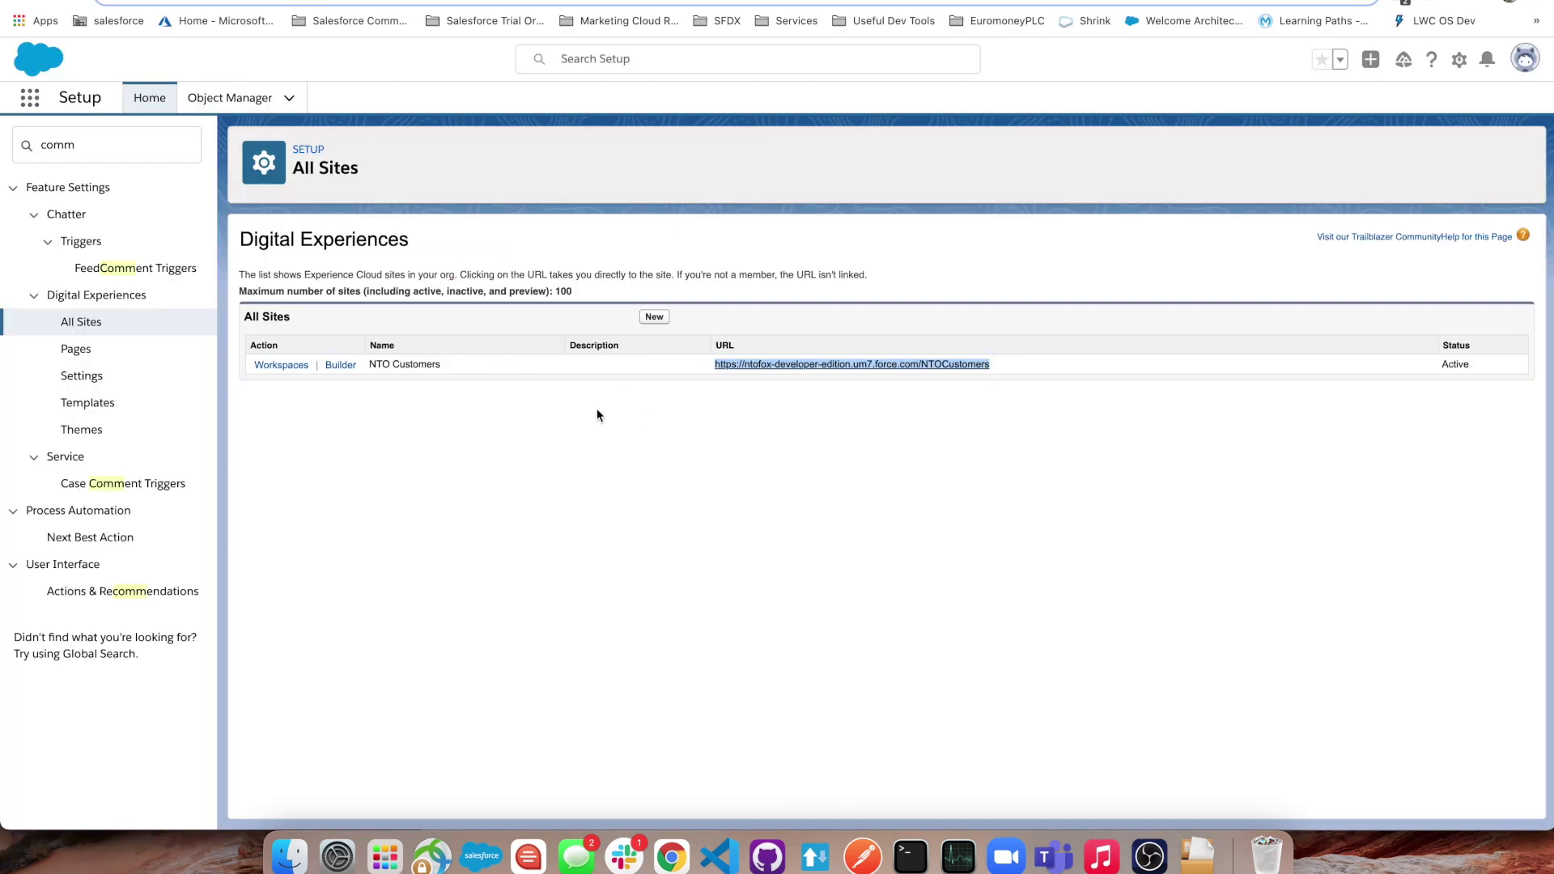
right_click(779, 364)
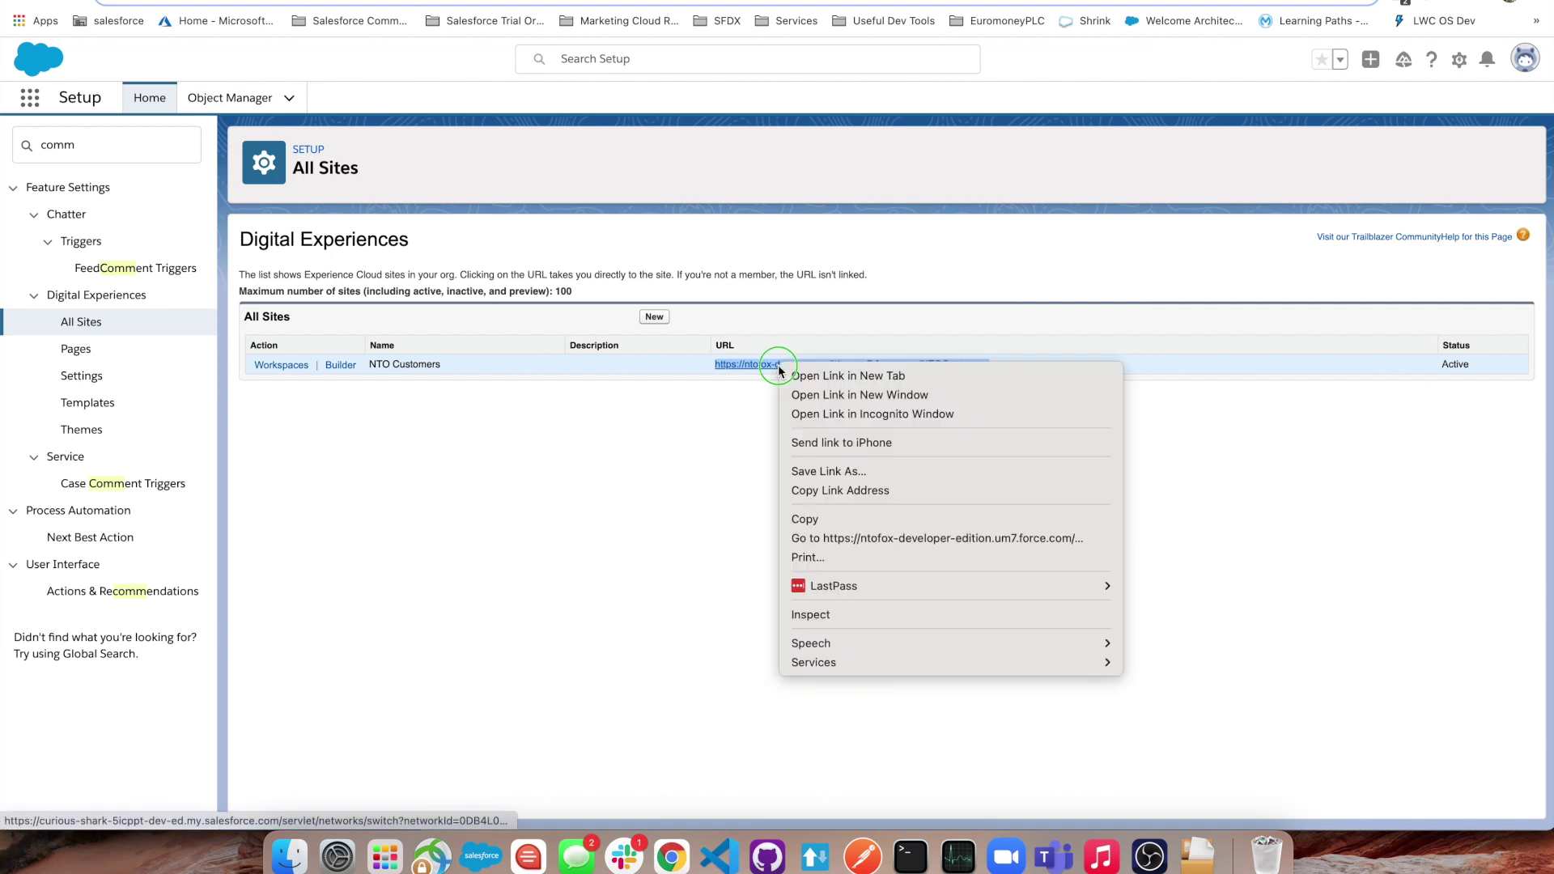
left_click(891, 519)
left_click(714, 566)
right_click(670, 856)
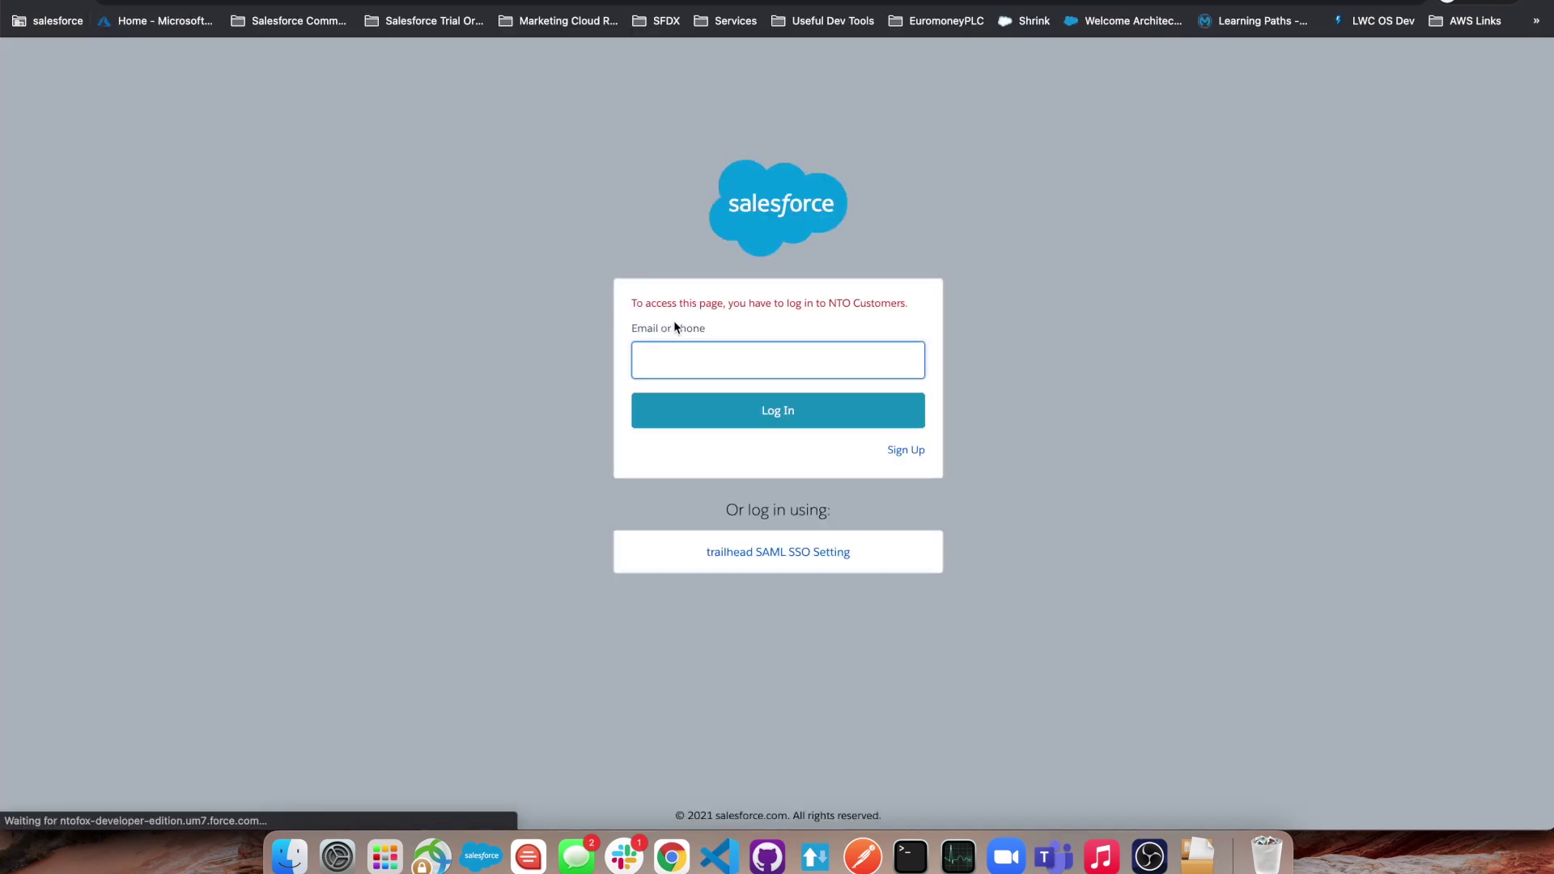
- Log in using only the saved registered email, then enter the emailed verification code
left_click(717, 370)
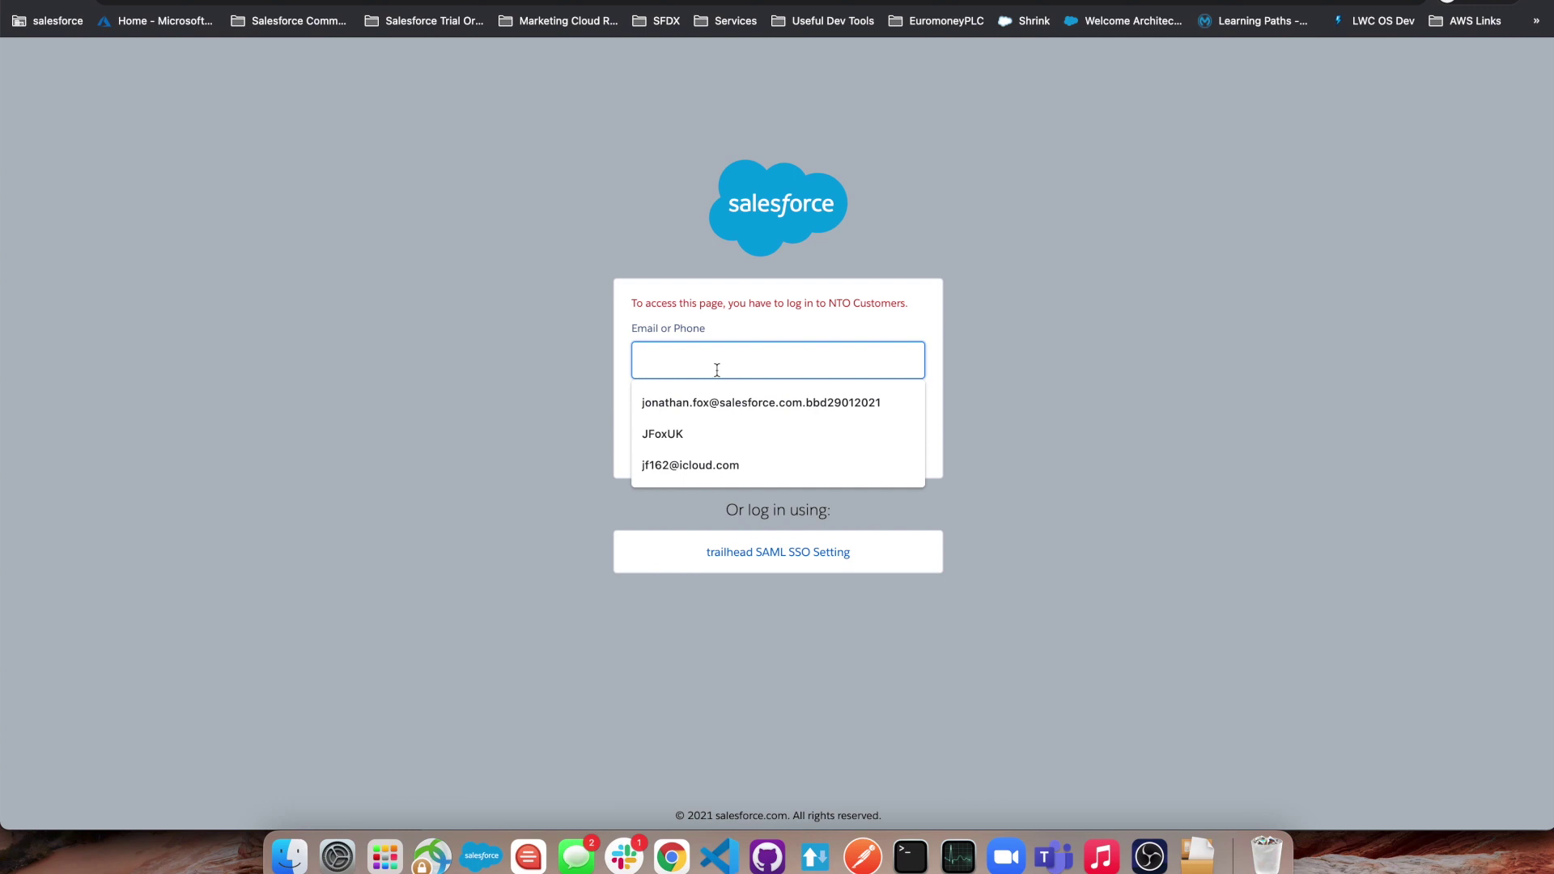
left_click(709, 460)
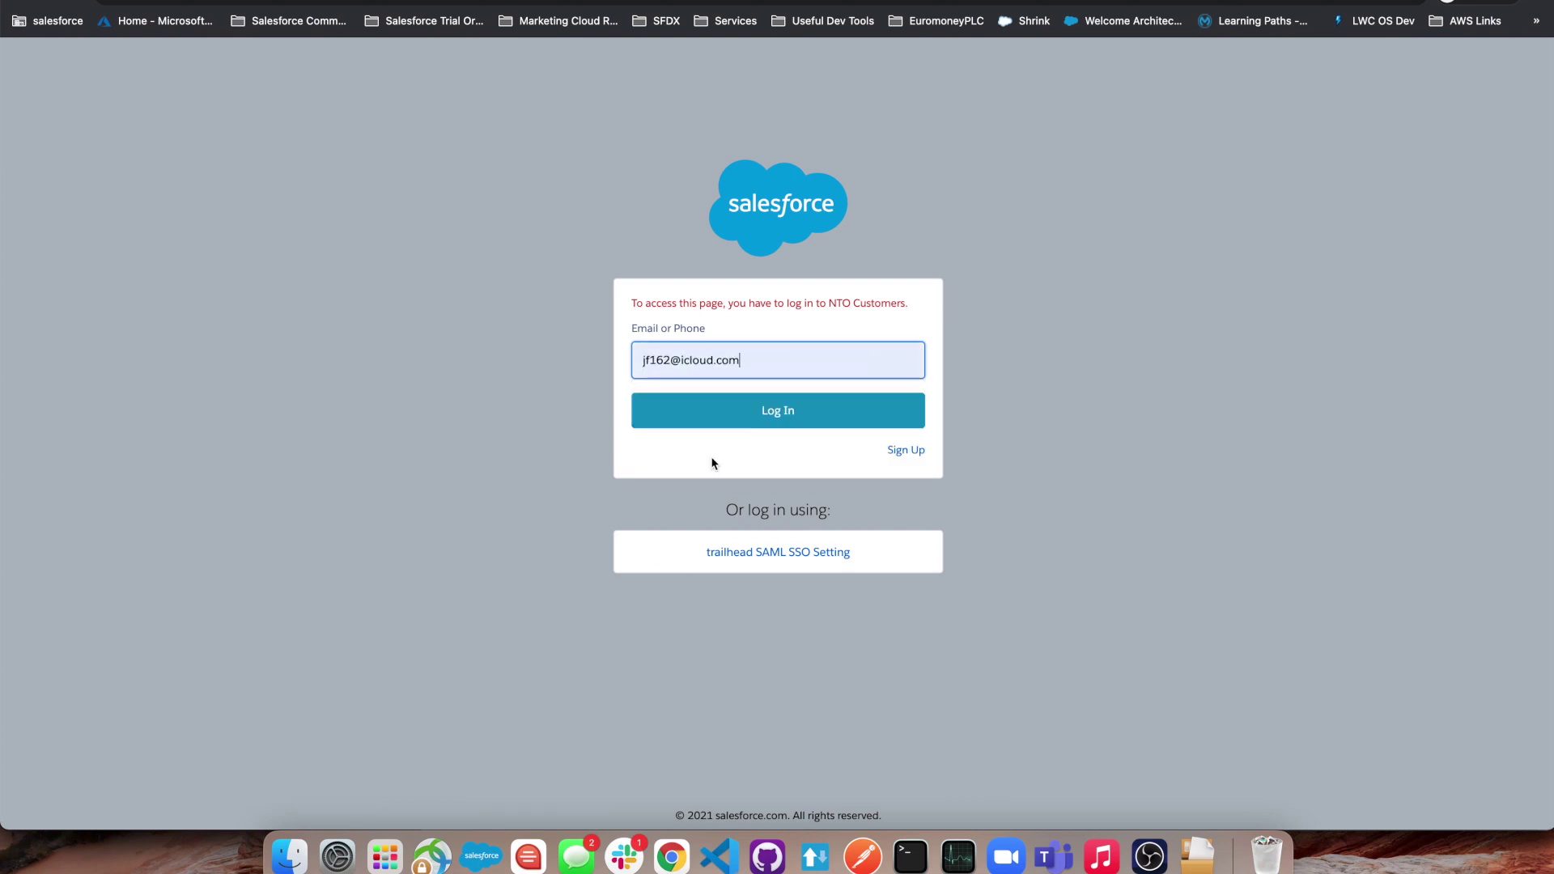
left_click(791, 415)
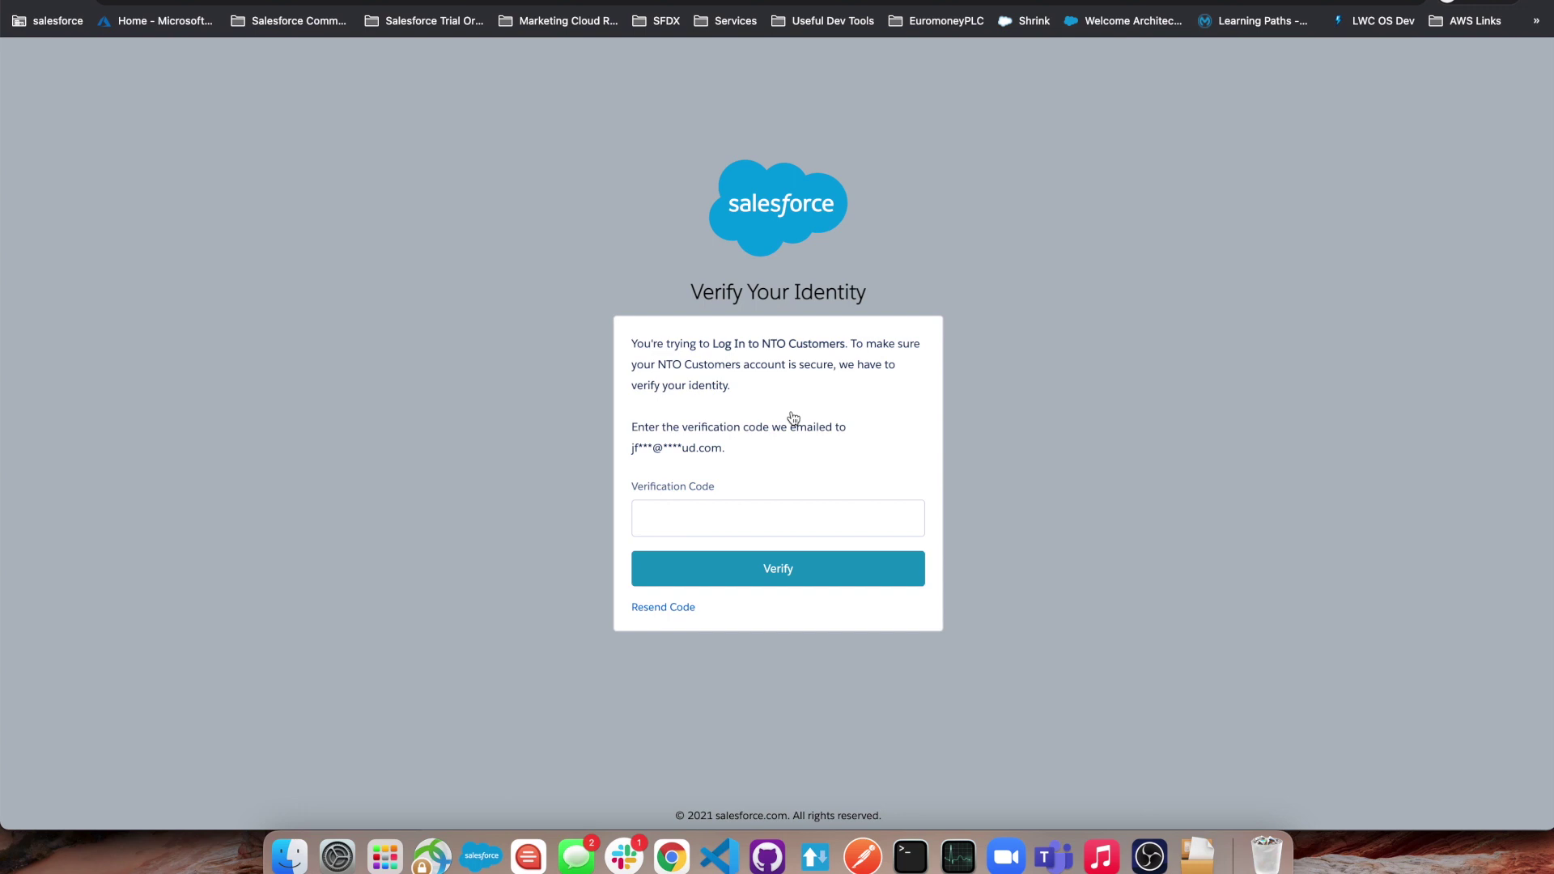
left_click(724, 504)
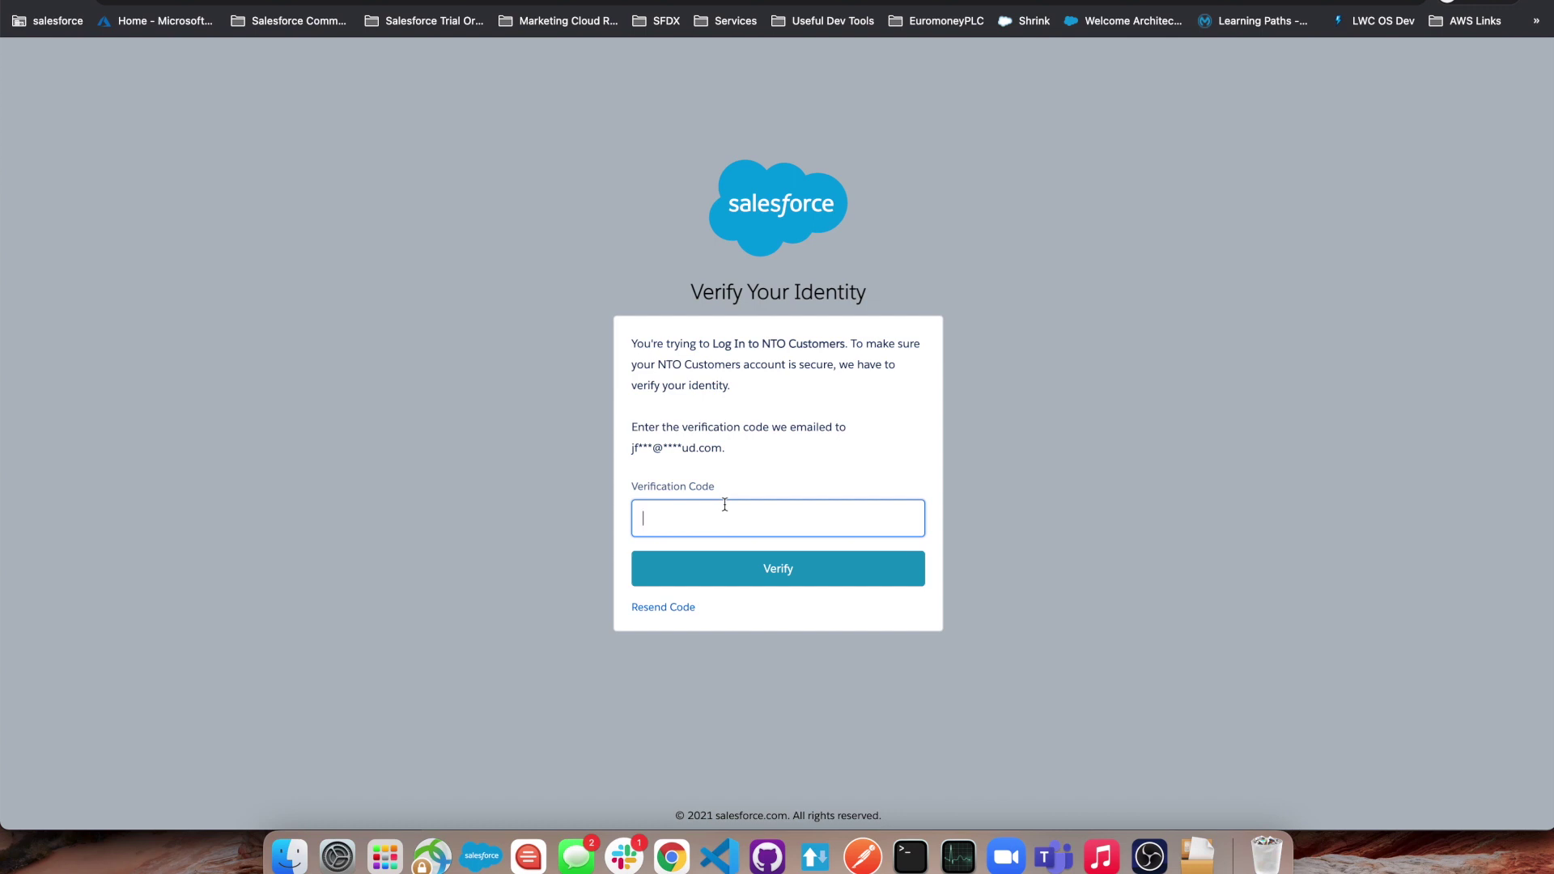
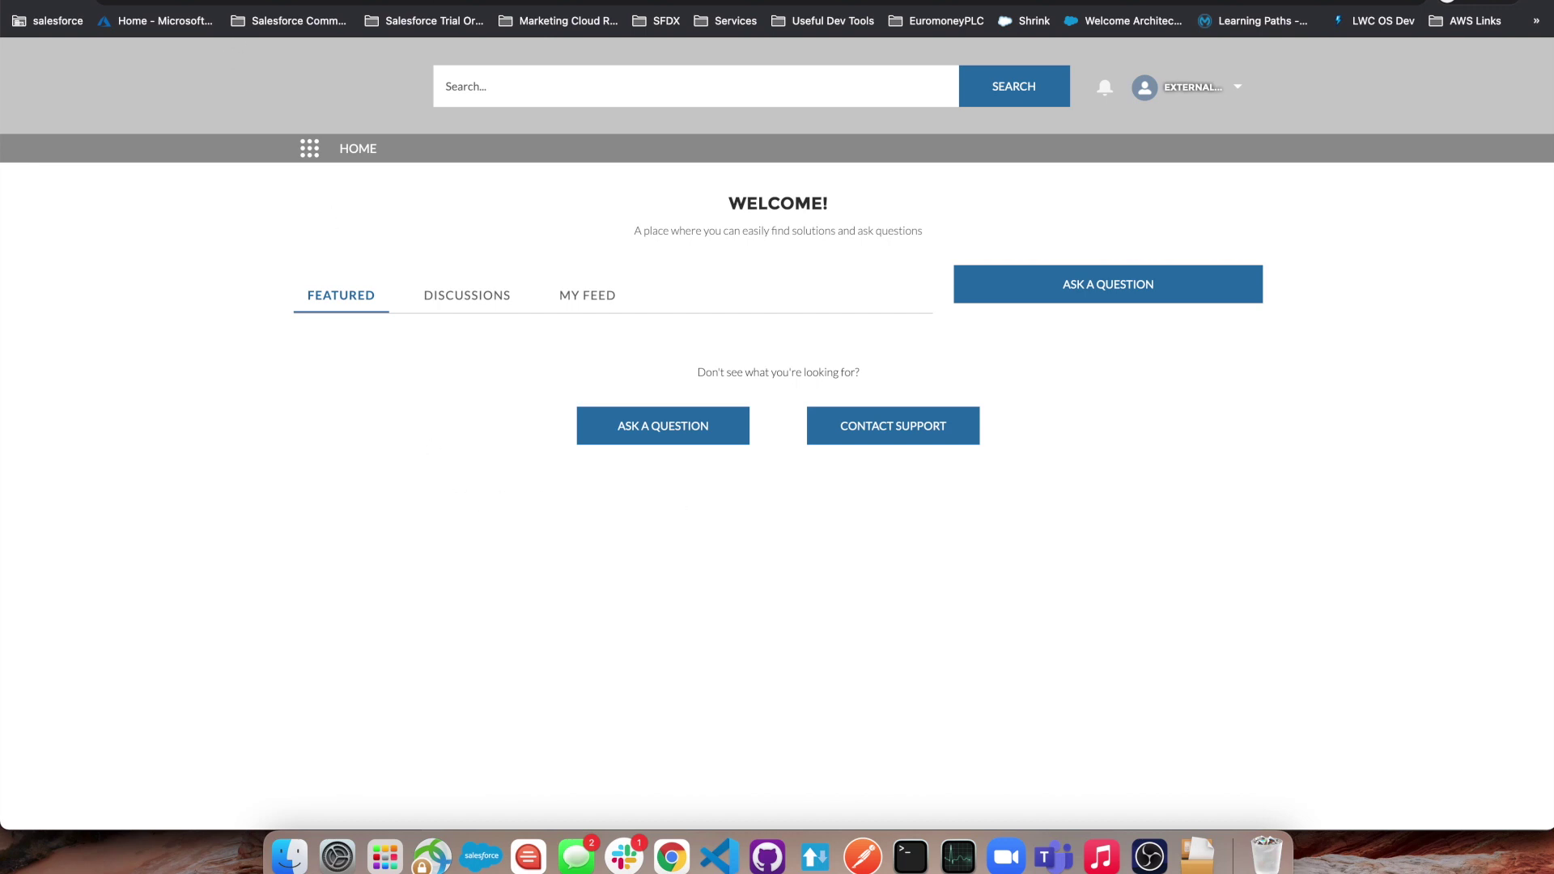
- Return to the Setup All Sites list and open NTO Customers' Workspaces administration
key("super+grave")
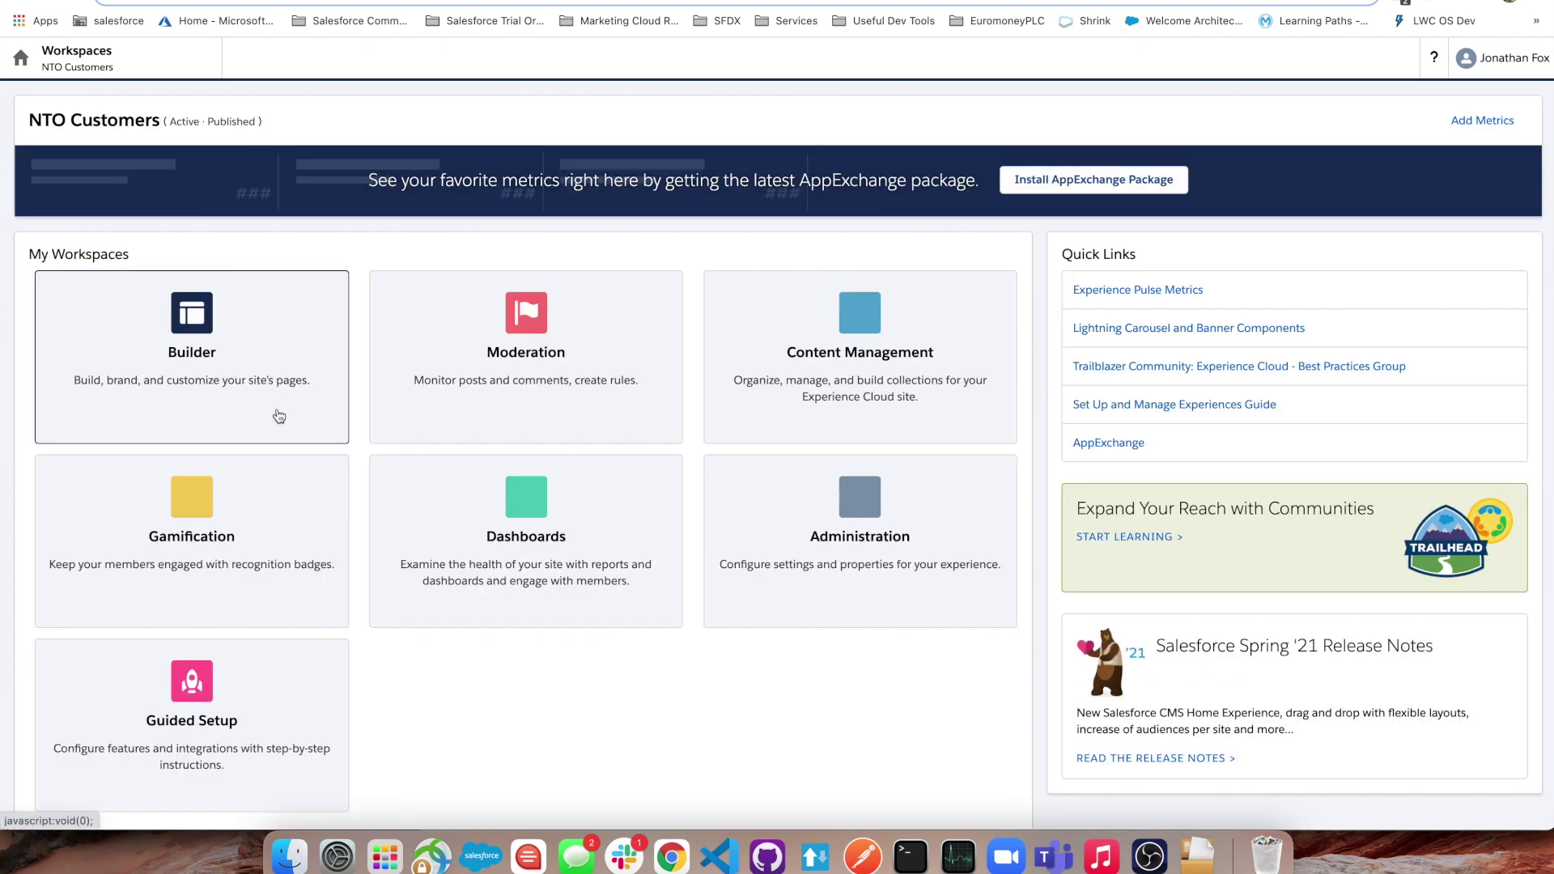
left_click(858, 518)
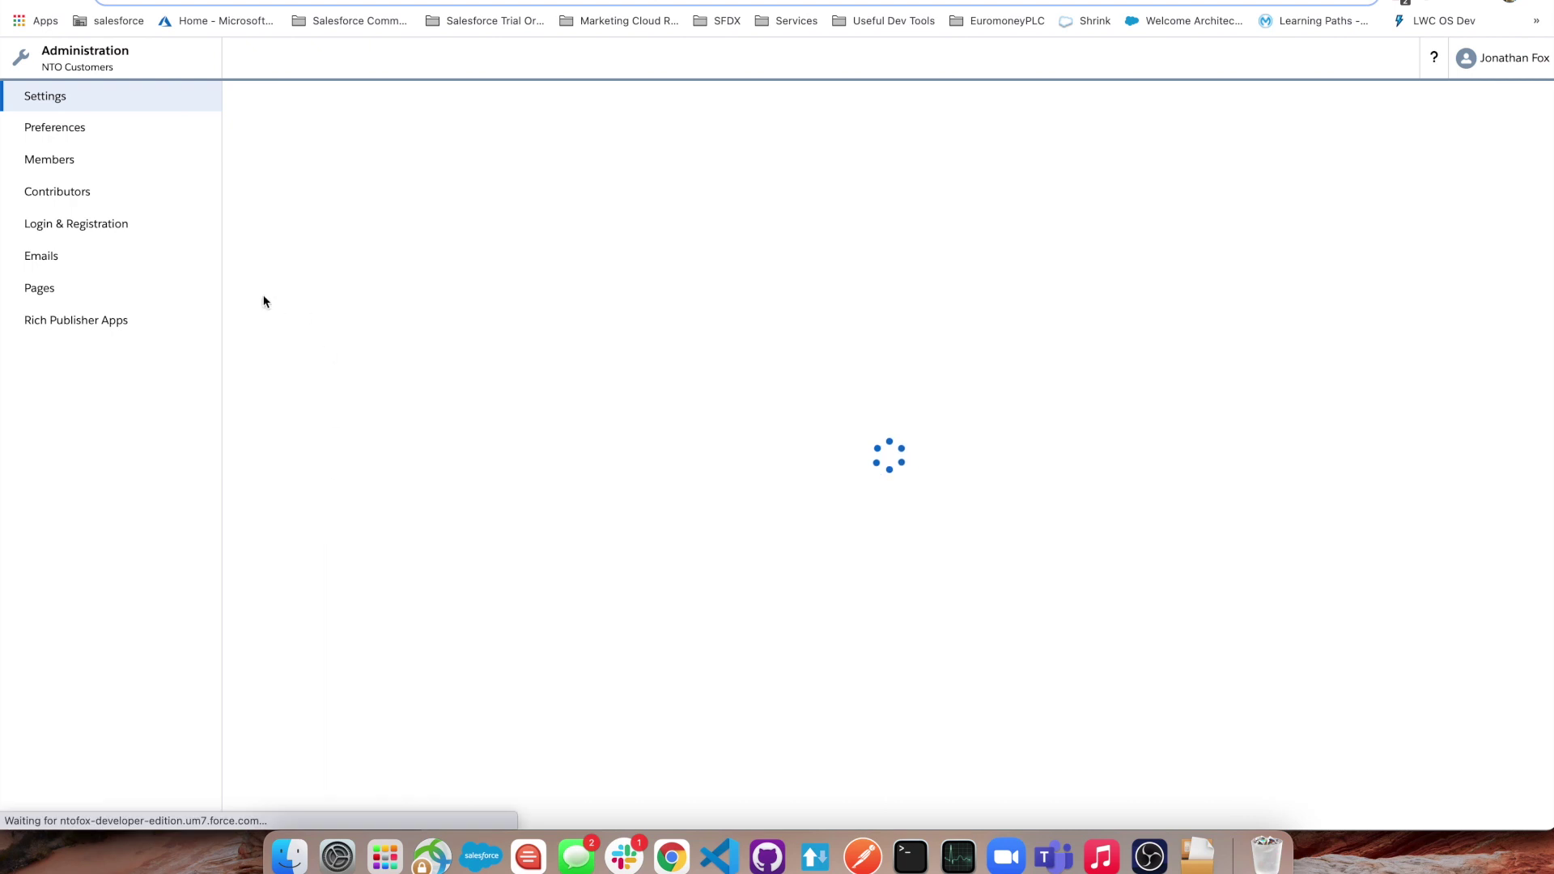
- Open Login & Registration and review the Login Discovery Page setup with the 'Email or Phone' prompt
left_click(114, 233)
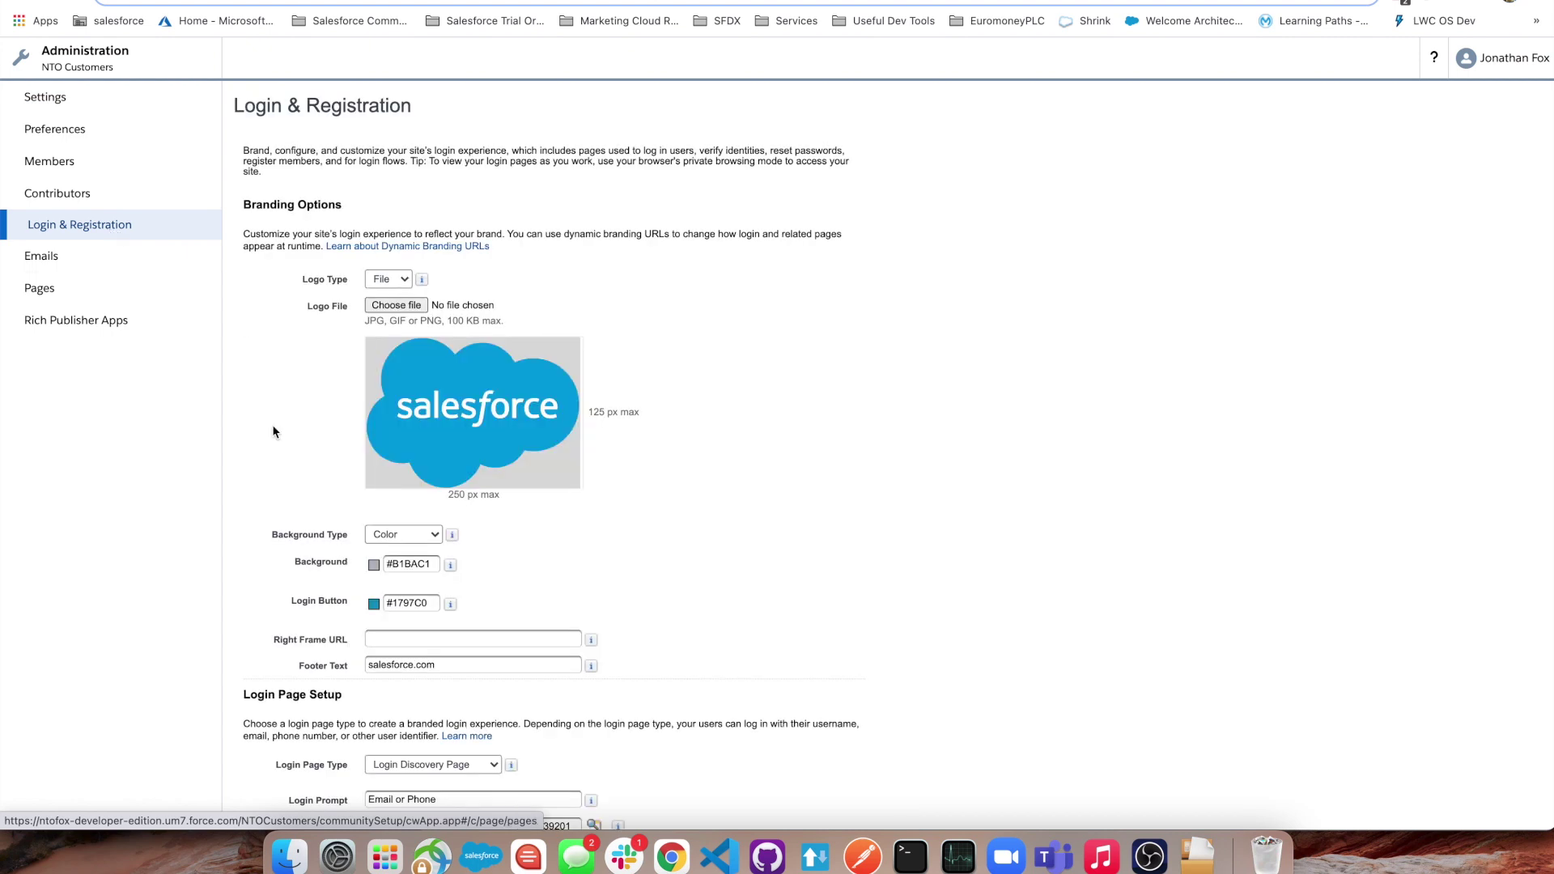
scroll(271, 428, "down", 5)
scroll(272, 424, "down", 3)
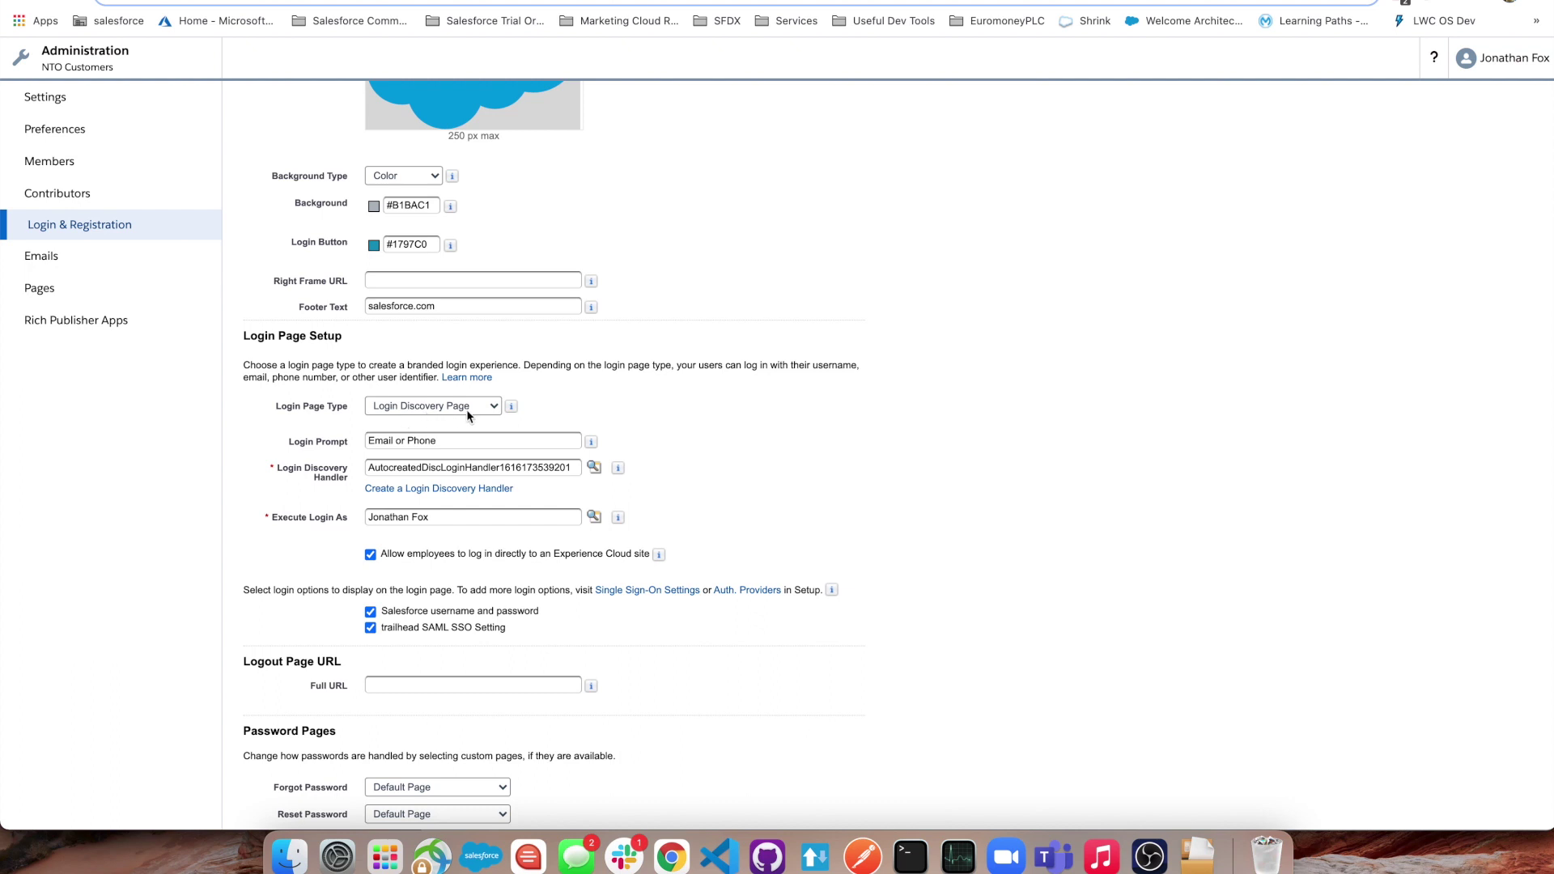
scroll(308, 441, "down", 1)
left_click_drag(290, 413, 324, 417)
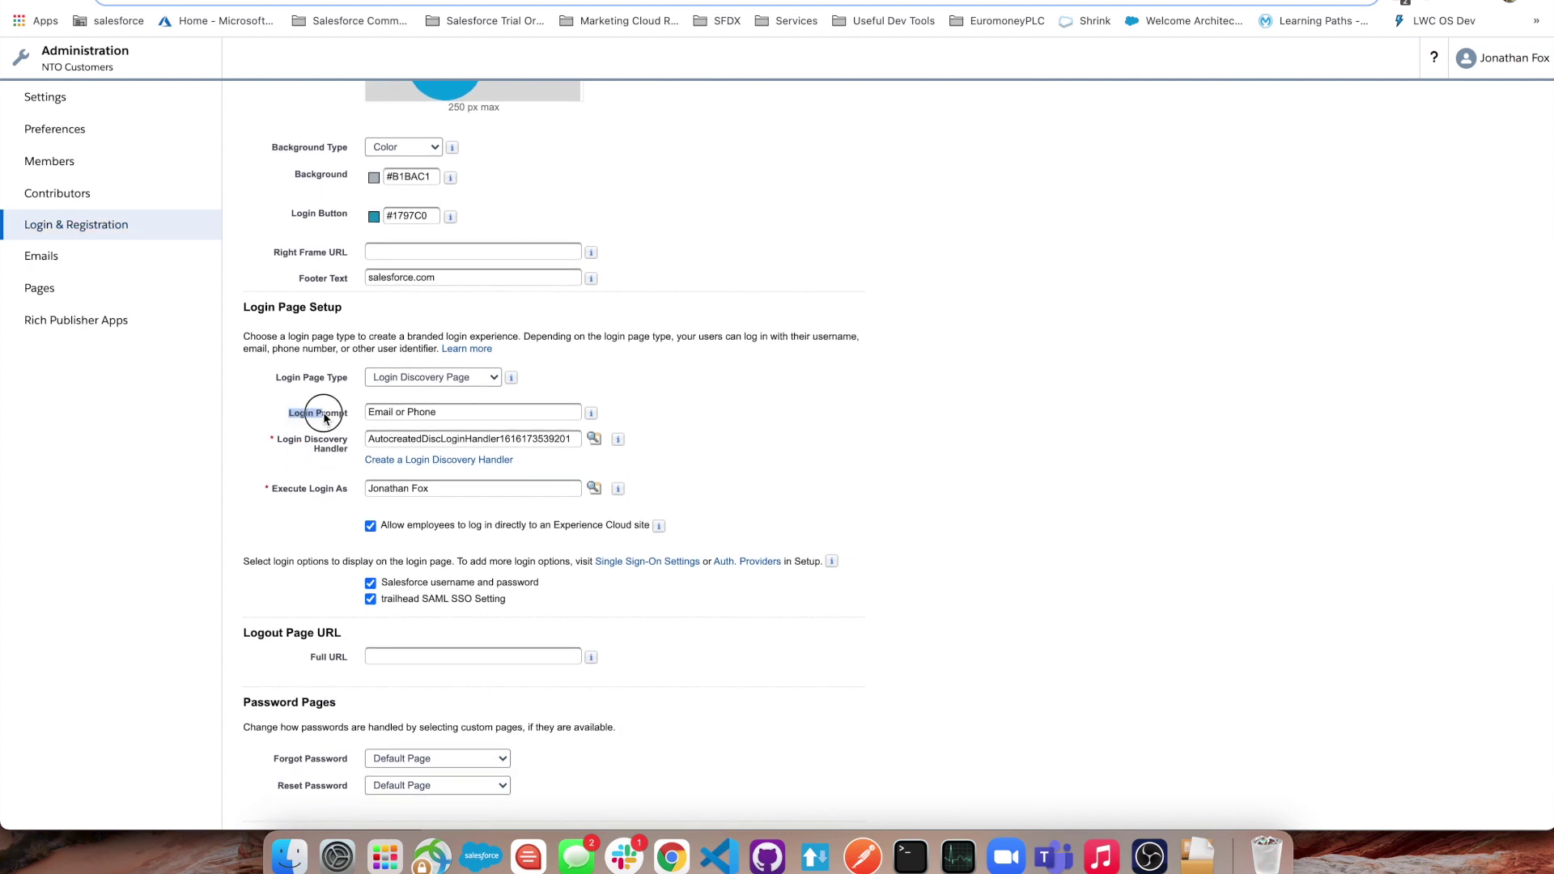
left_click(328, 417)
scroll(364, 539, "down", 2)
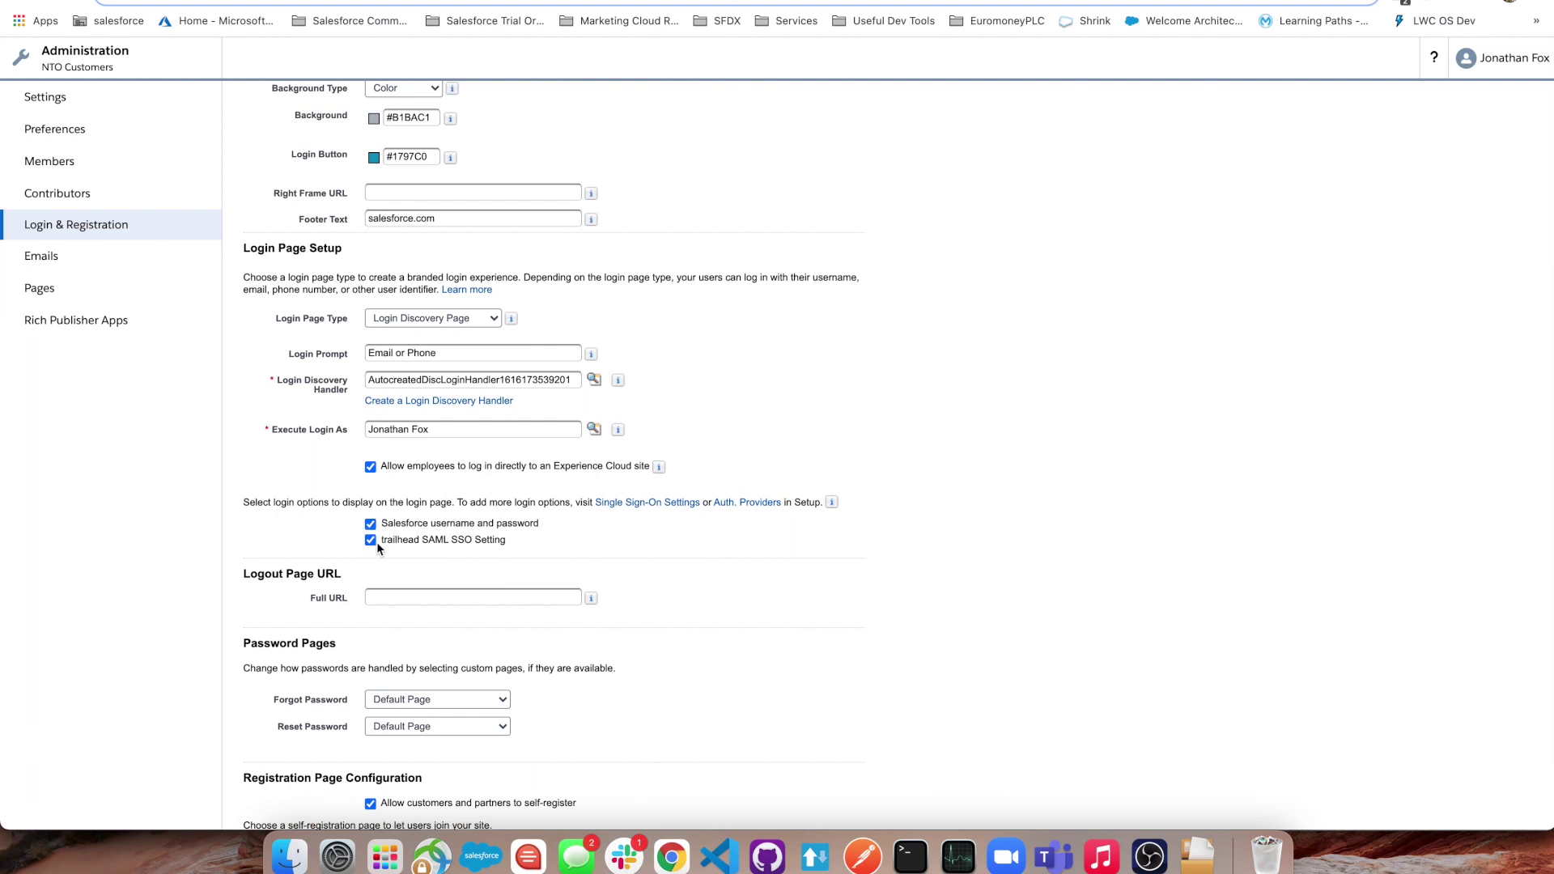
- Uncheck 'trailhead SAML SSO Setting', then scroll down to Registration Page Configuration
left_click_drag(380, 524, 510, 524)
left_click(595, 530)
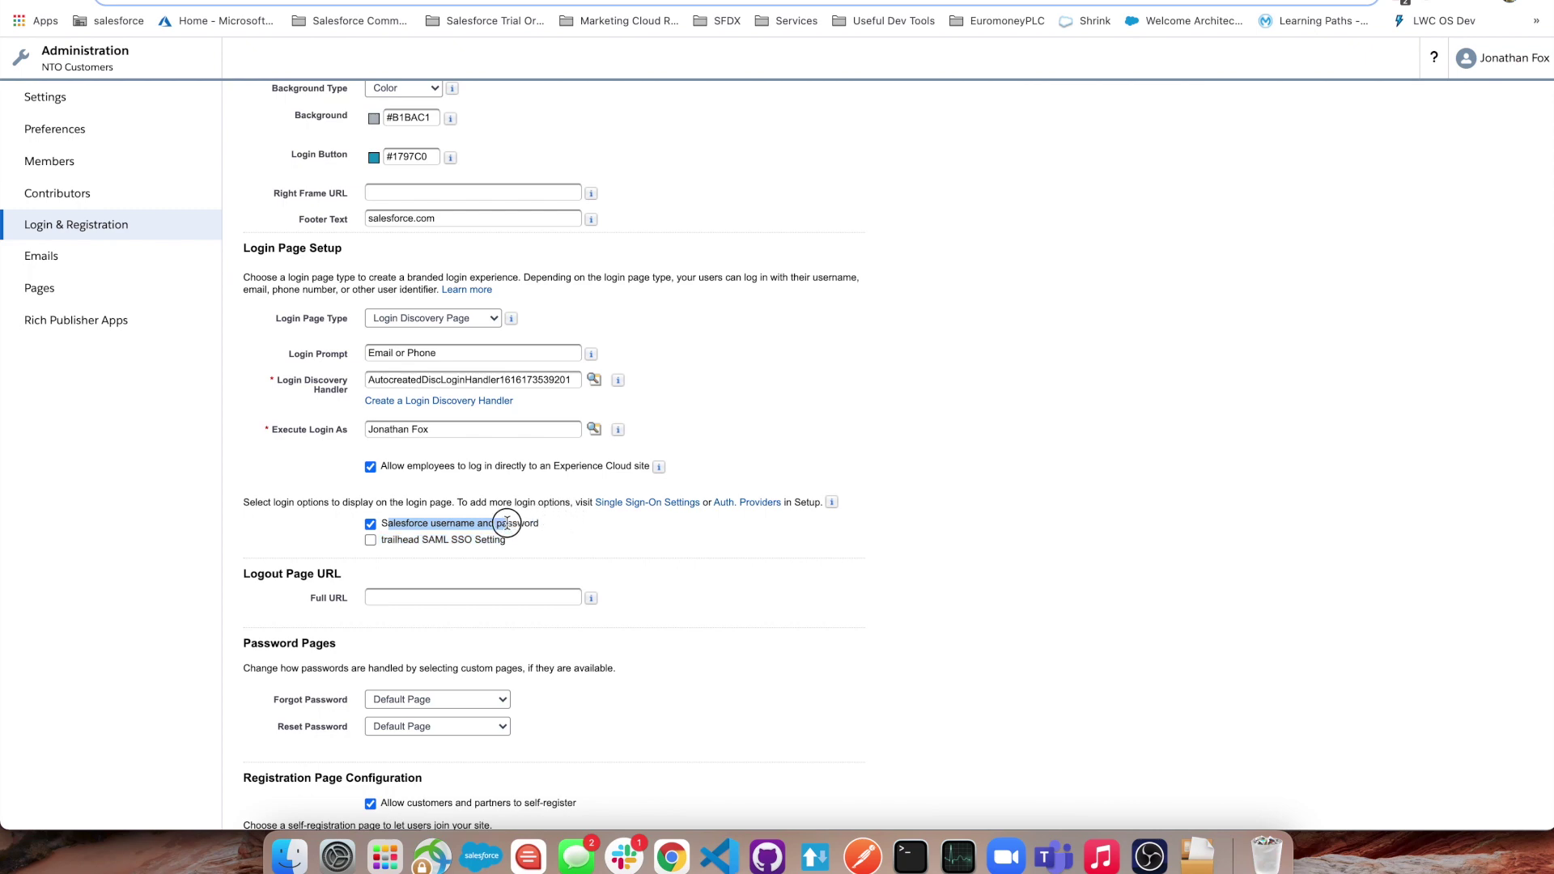
left_click(550, 533)
scroll(550, 532, "down", 5)
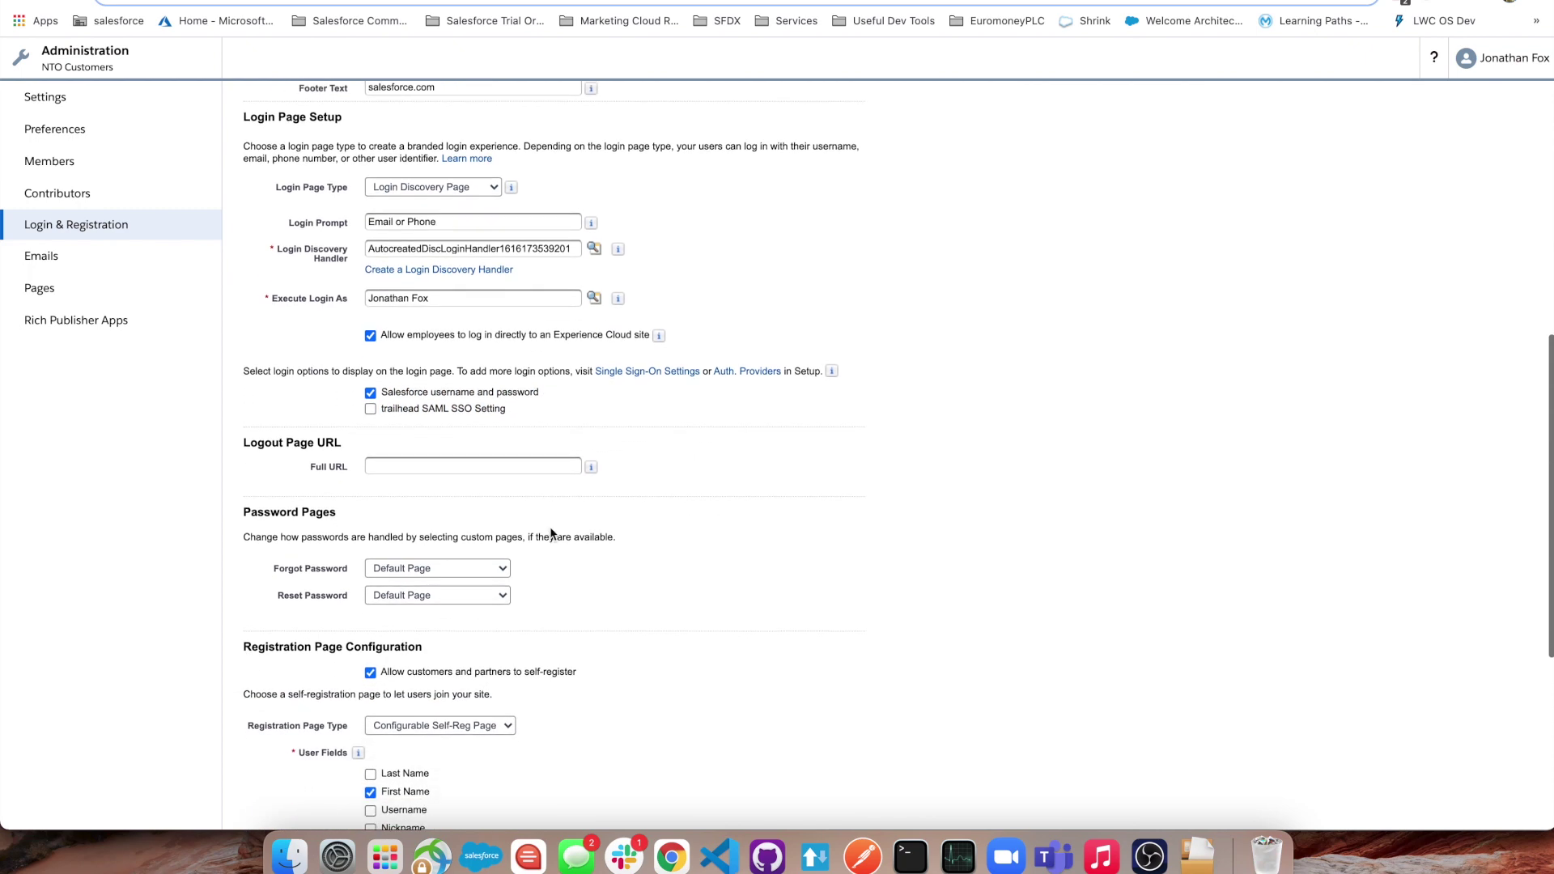
scroll(551, 534, "down", 6)
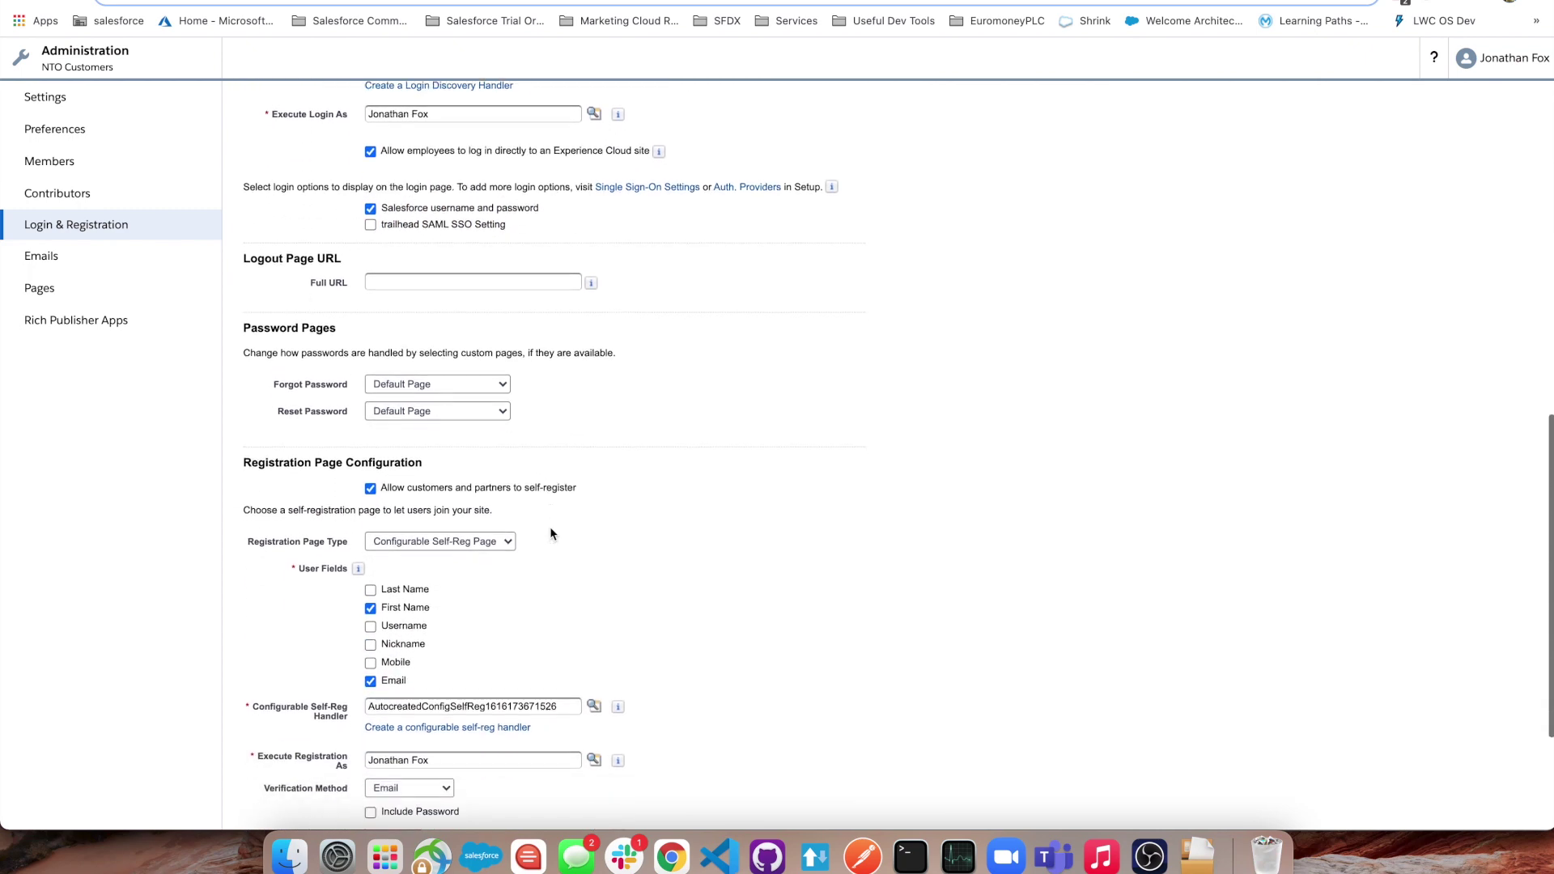
scroll(550, 534, "down", 1)
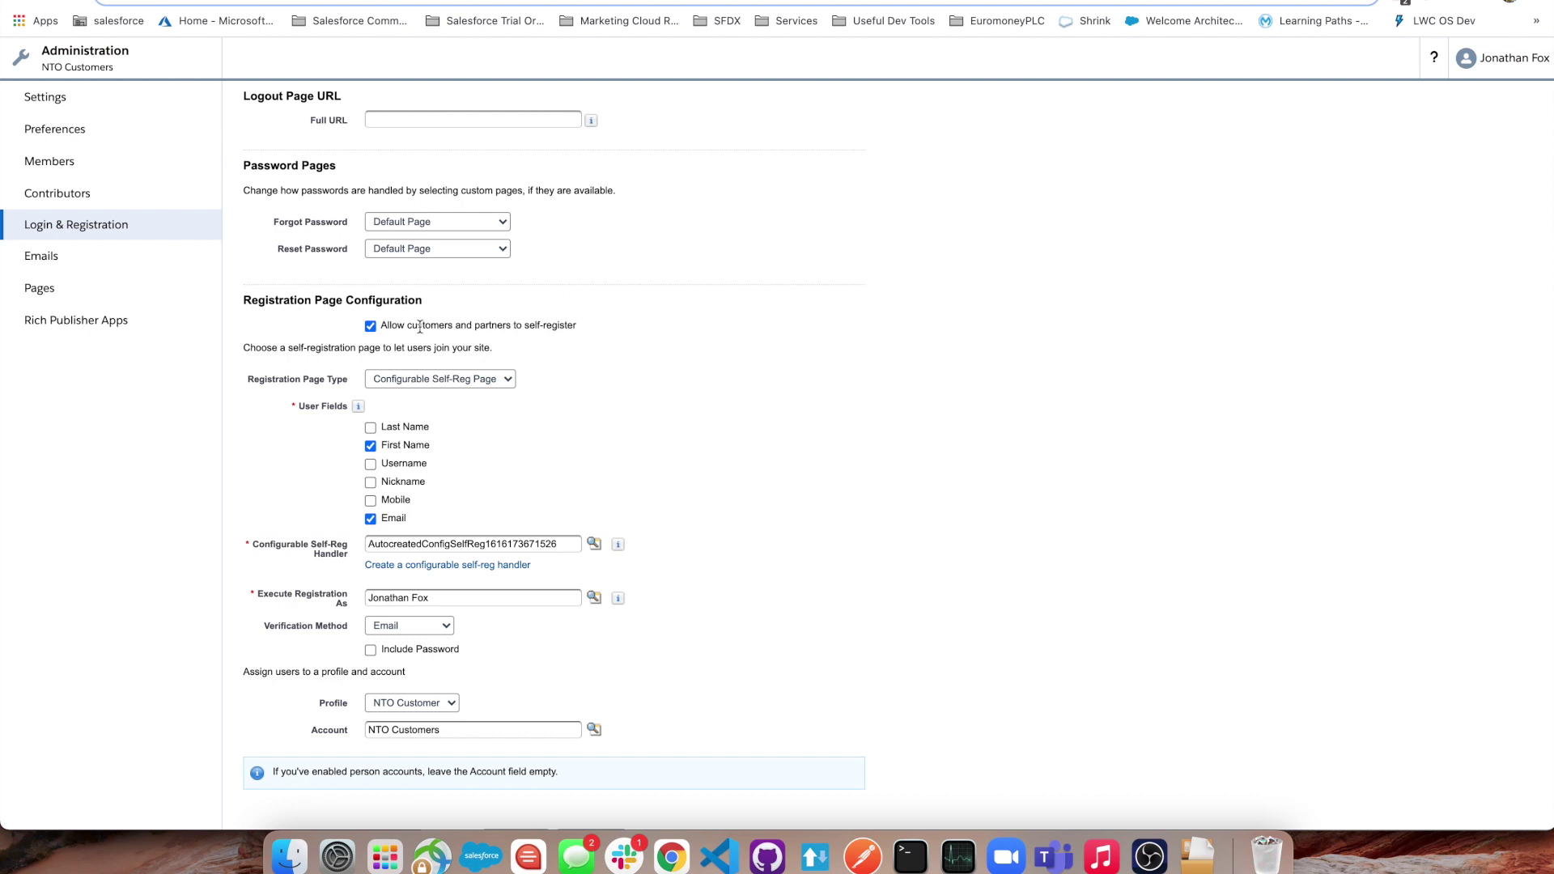
left_click(499, 386)
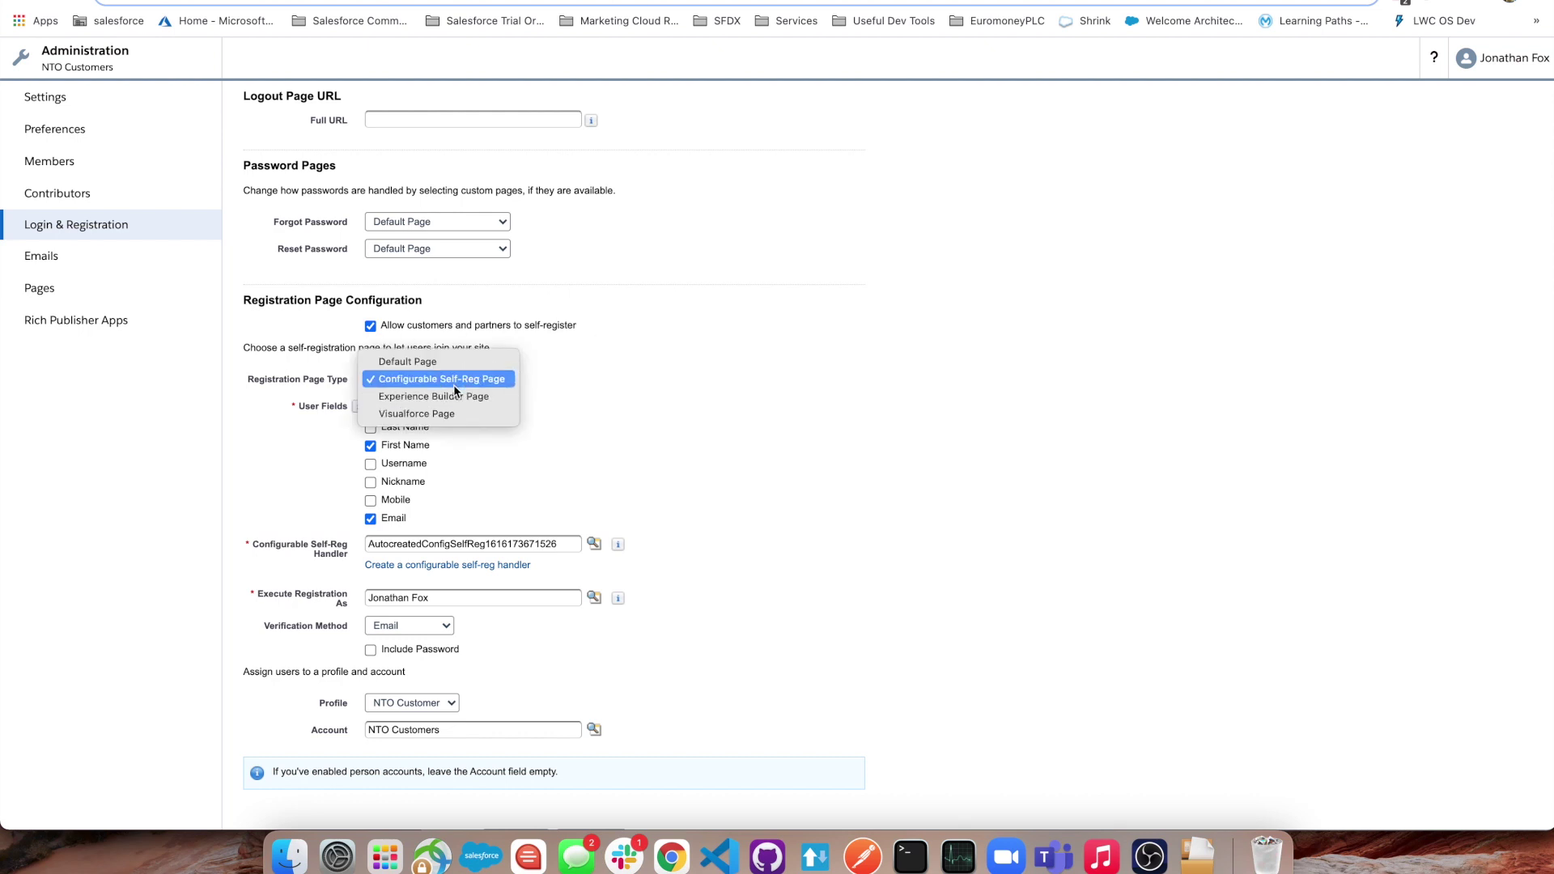
left_click(628, 372)
scroll(512, 435, "down", 1)
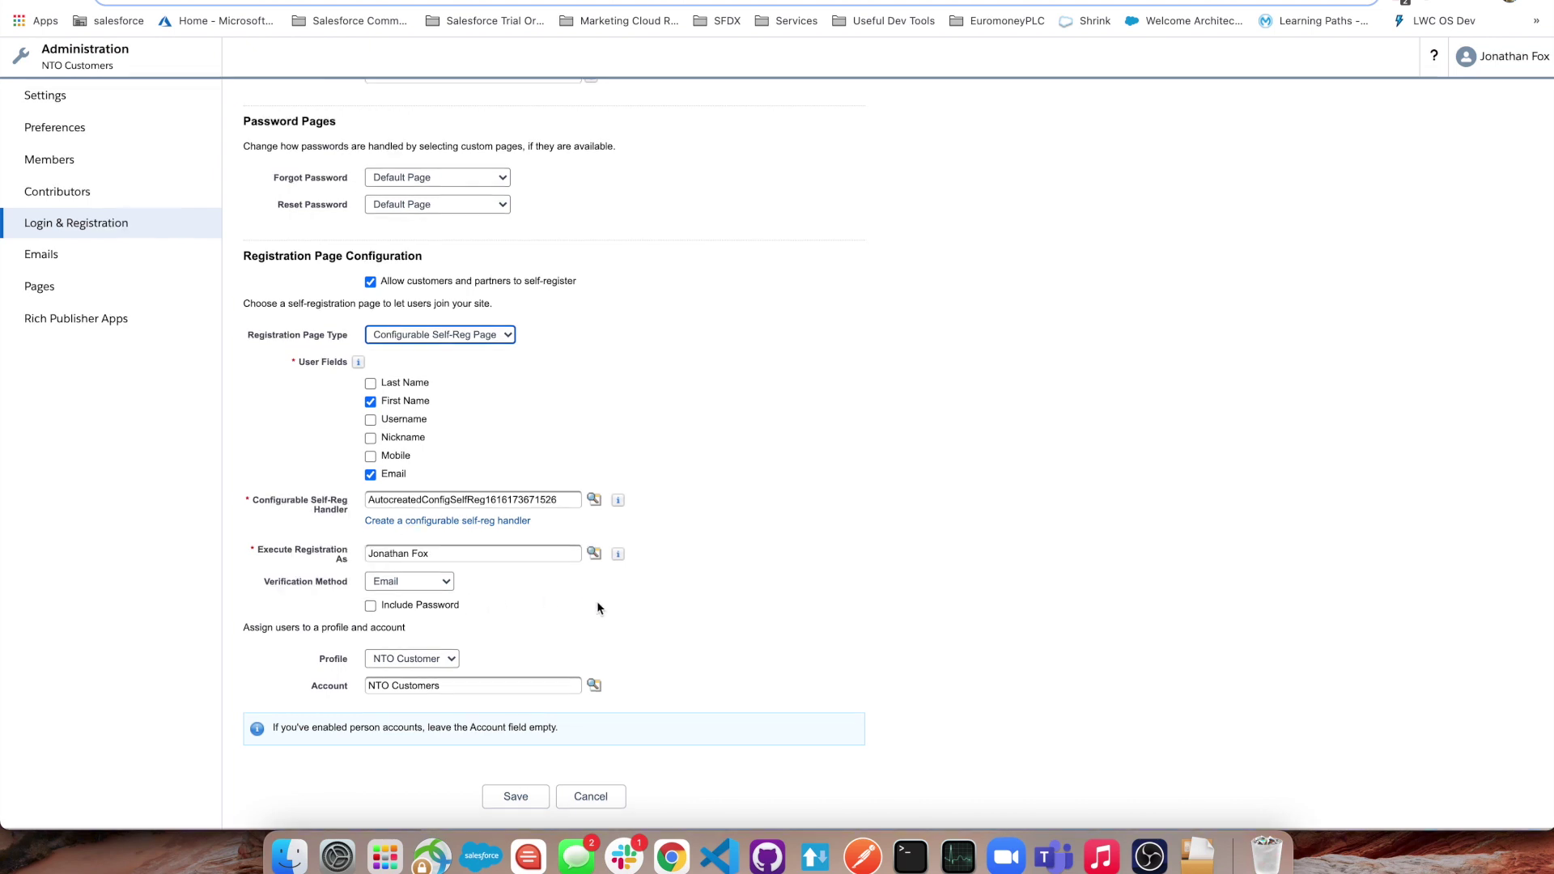
left_click(444, 583)
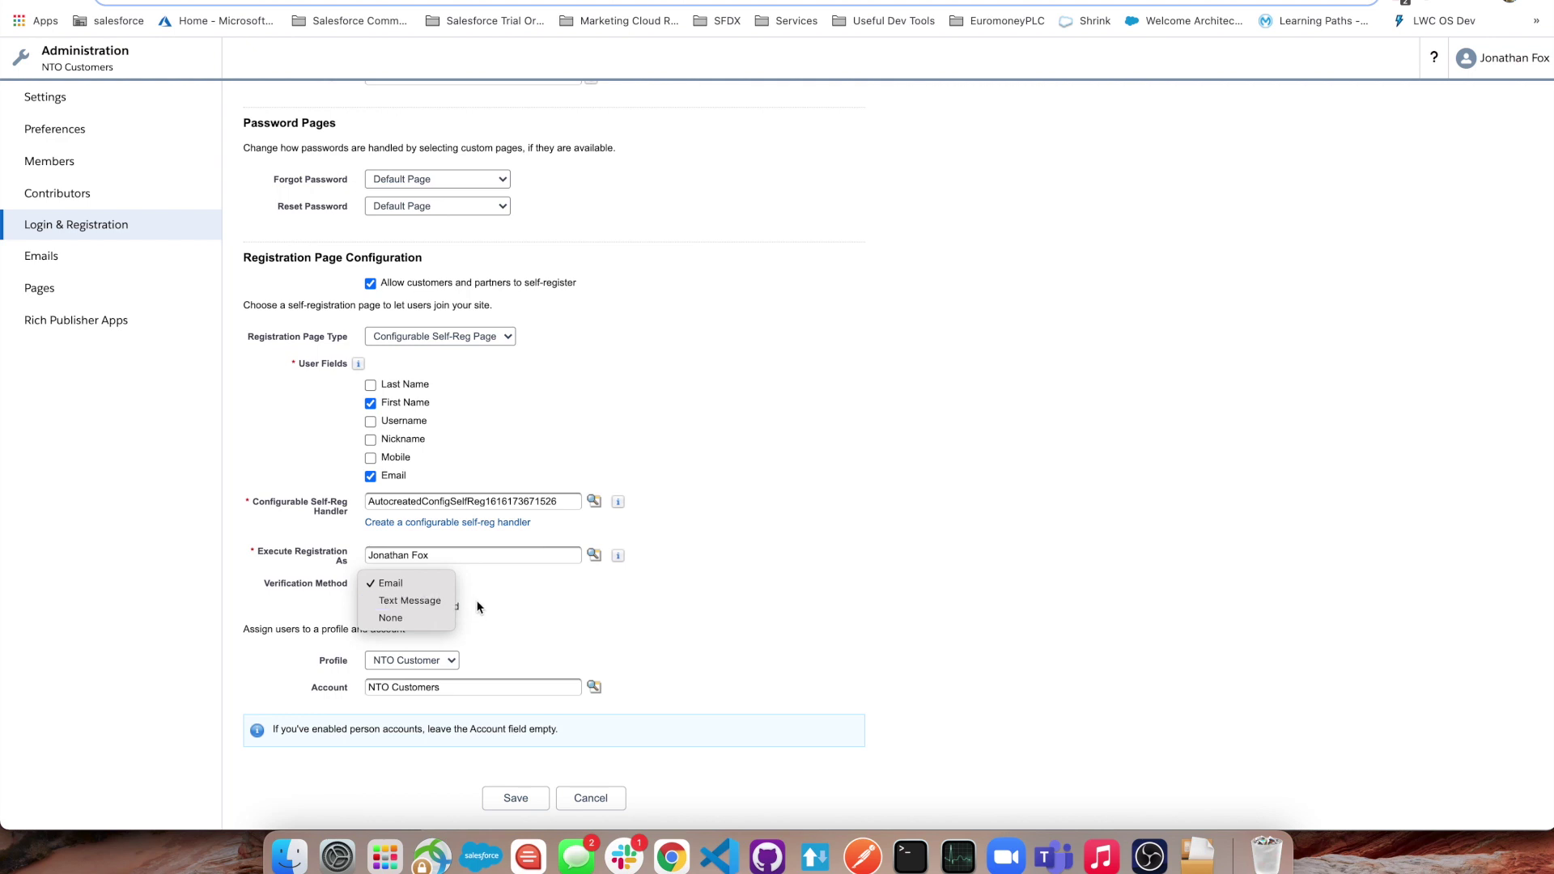
left_click(414, 580)
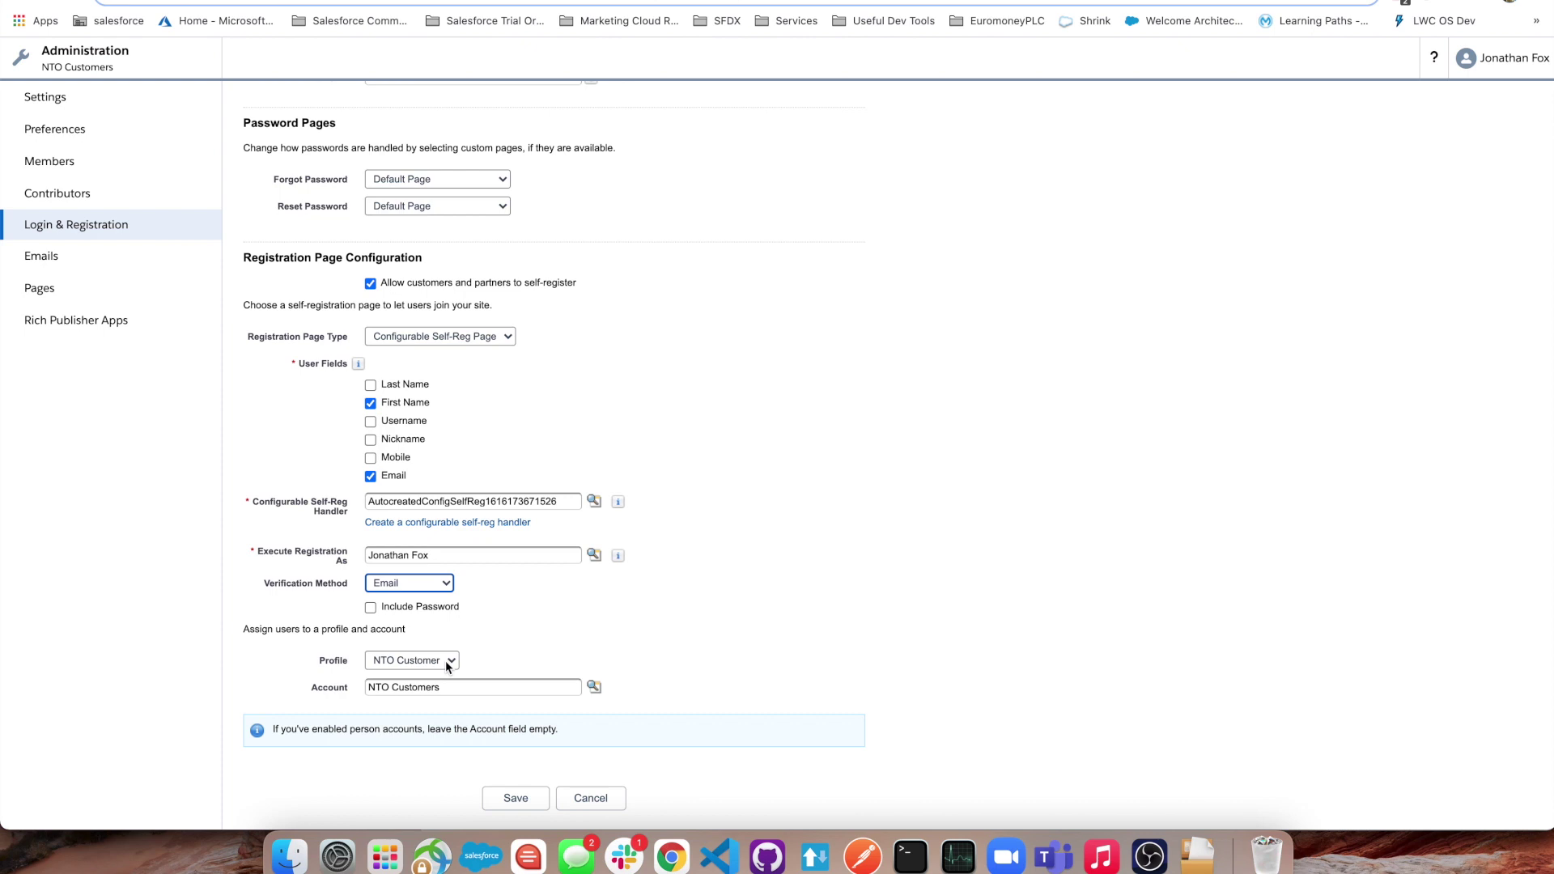
left_click(445, 660)
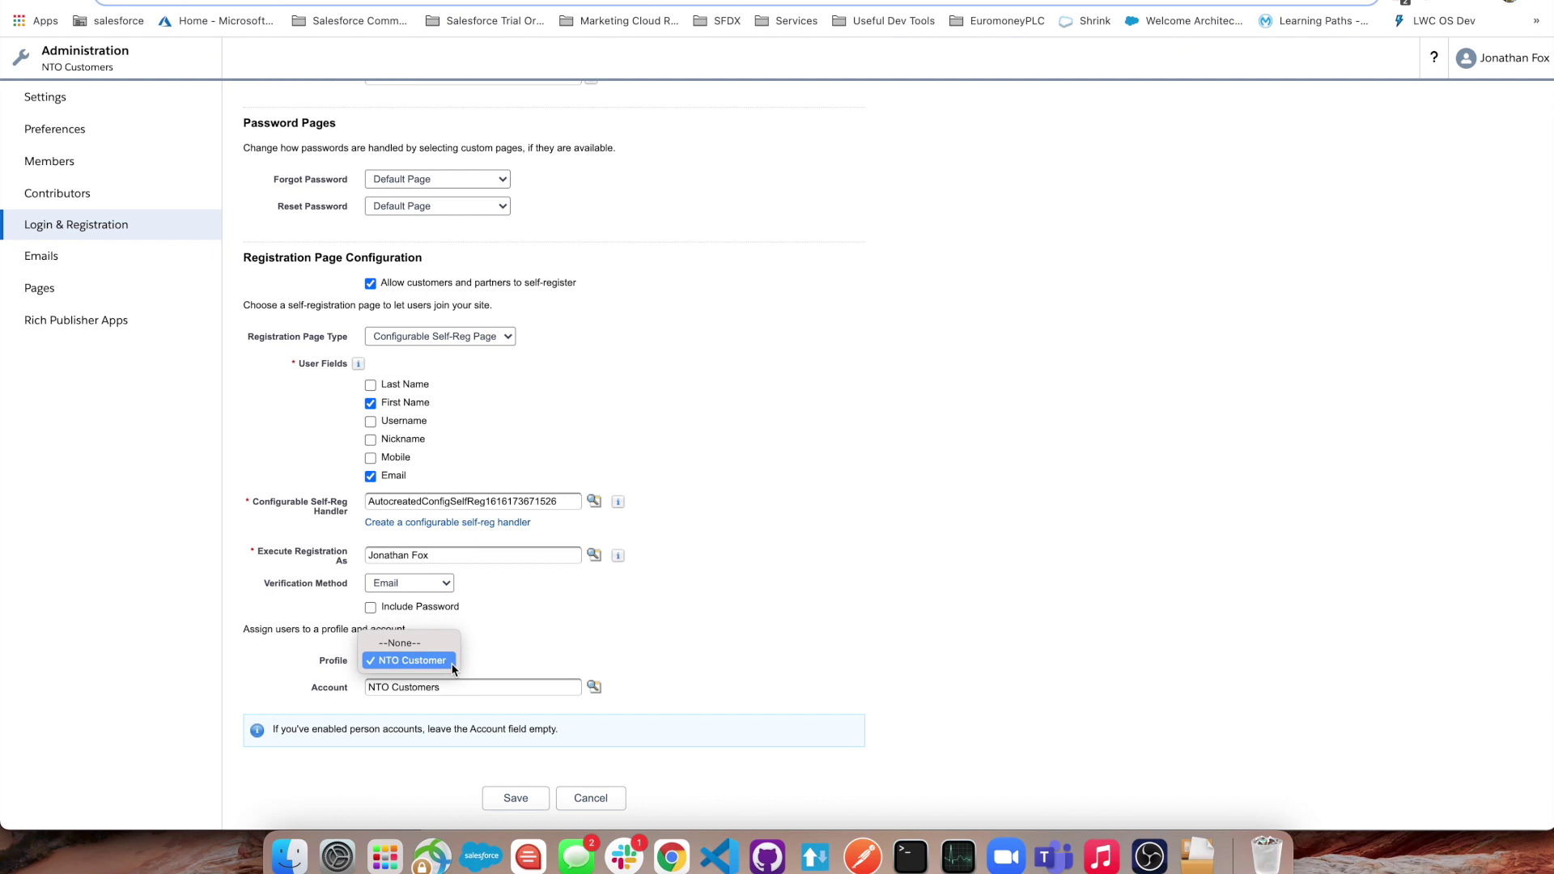
left_click(512, 642)
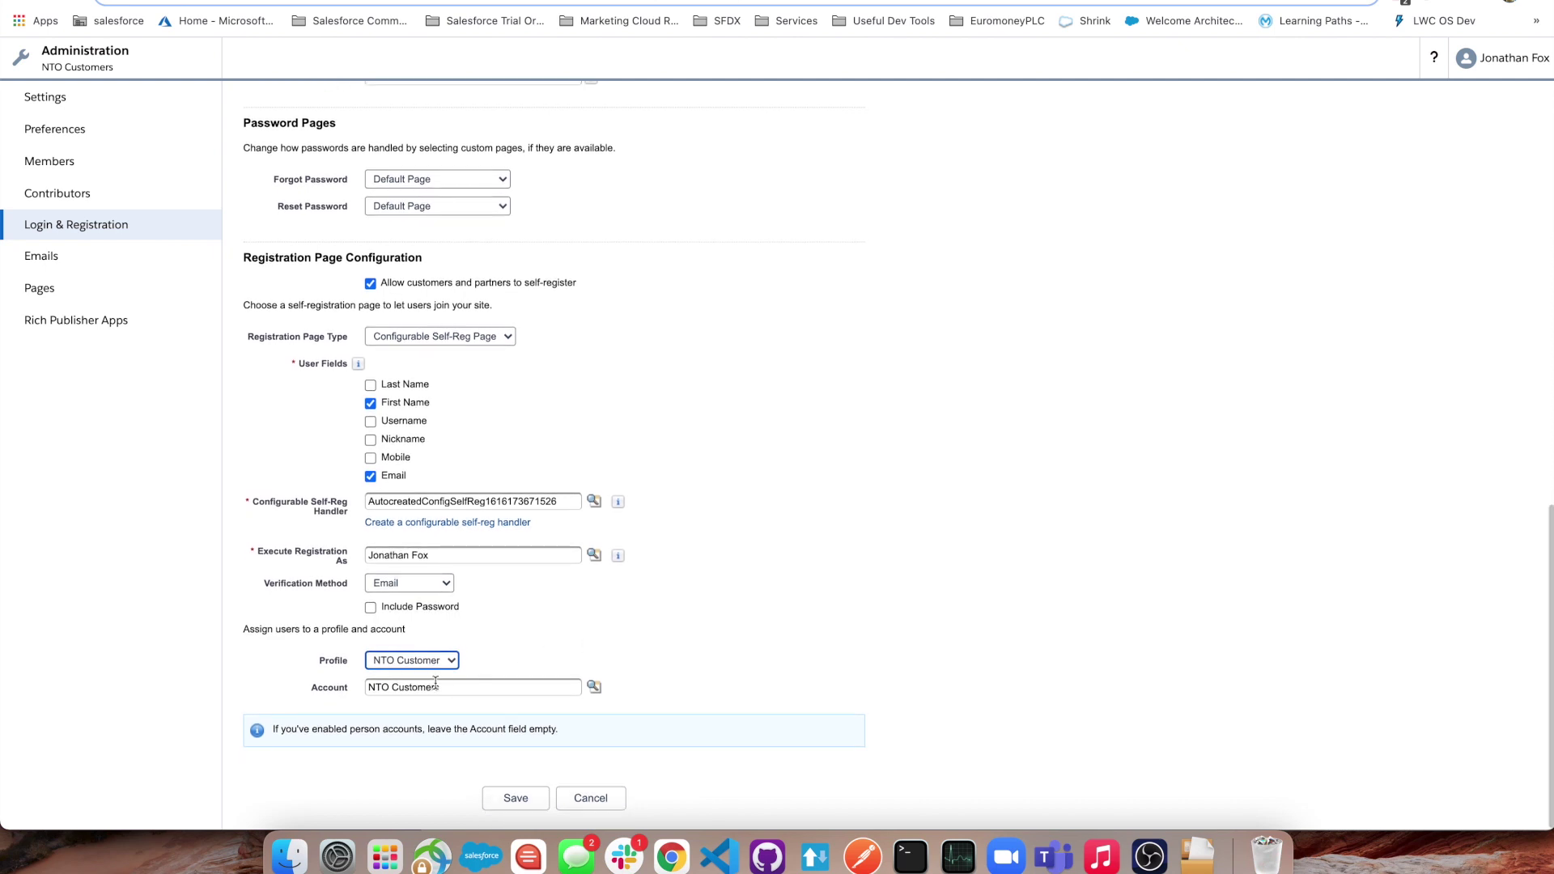
scroll(770, 553, "up", 1)
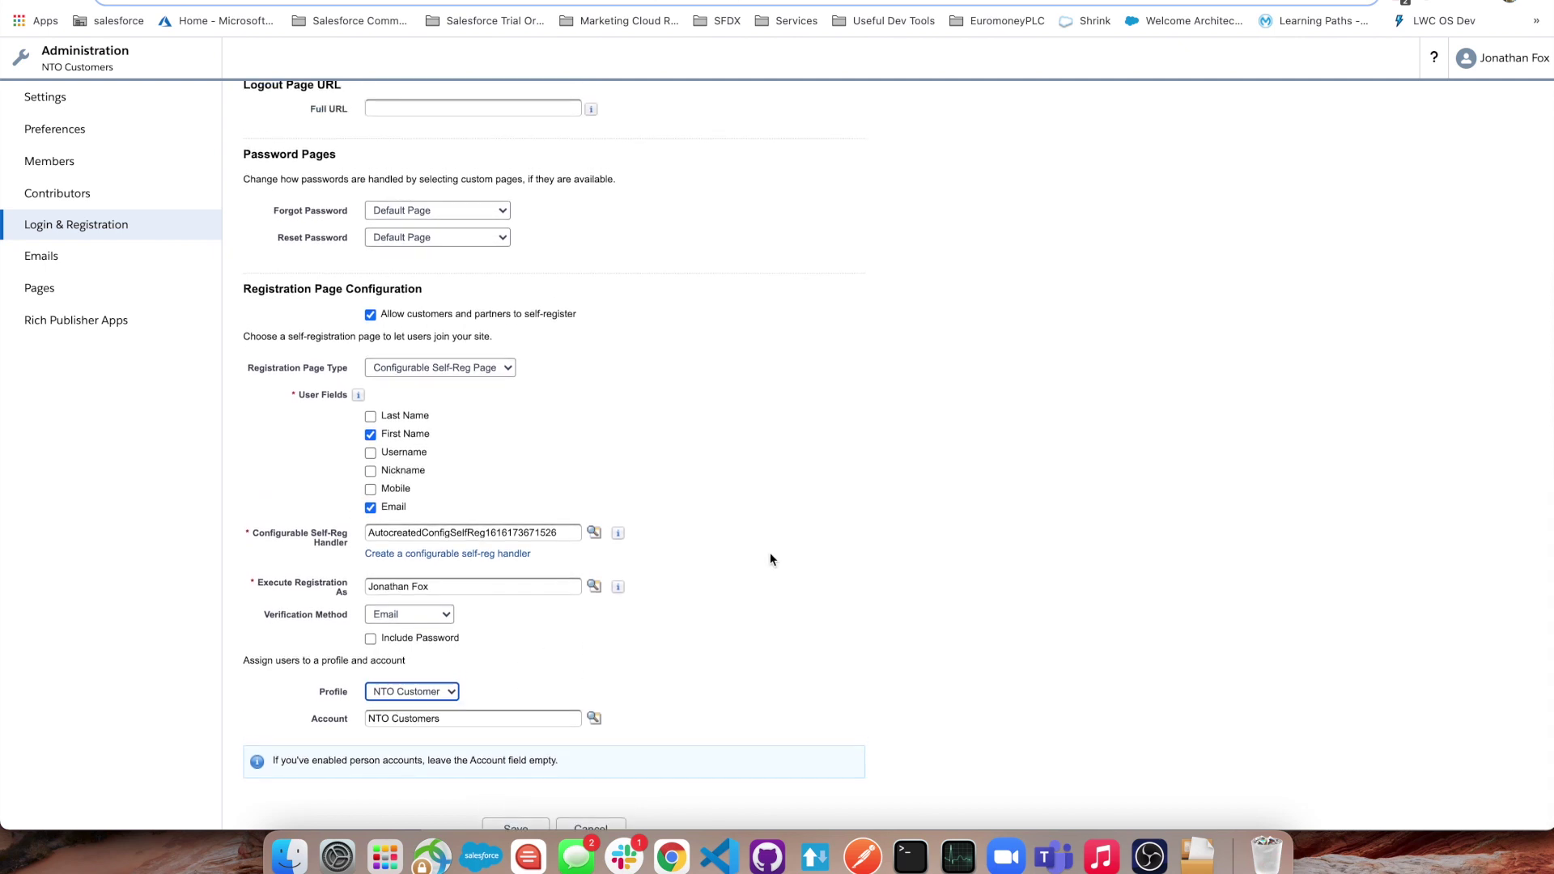
scroll(771, 558, "down", 1)
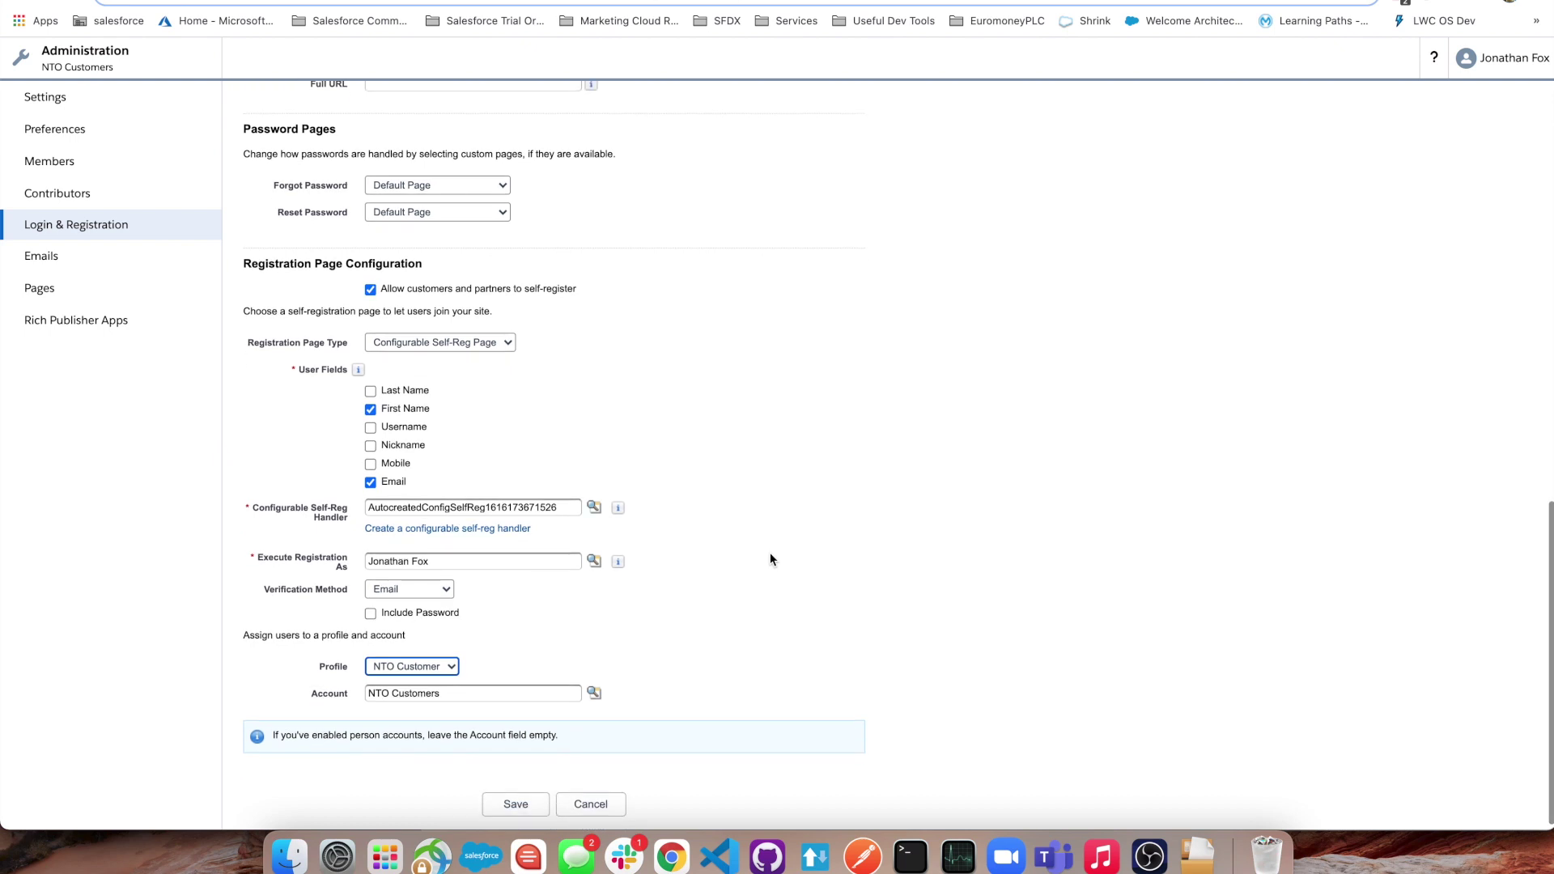